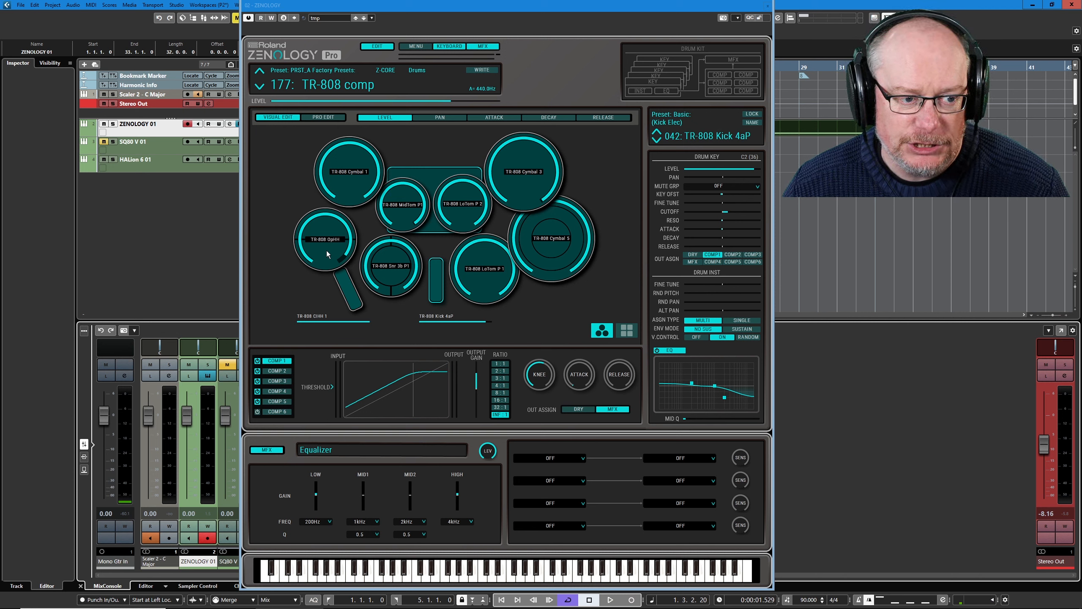
# Compare the pad grid layout with the drum kit layout of the visual editor, finishing on the drum kit layout
pyautogui.click(626, 331)
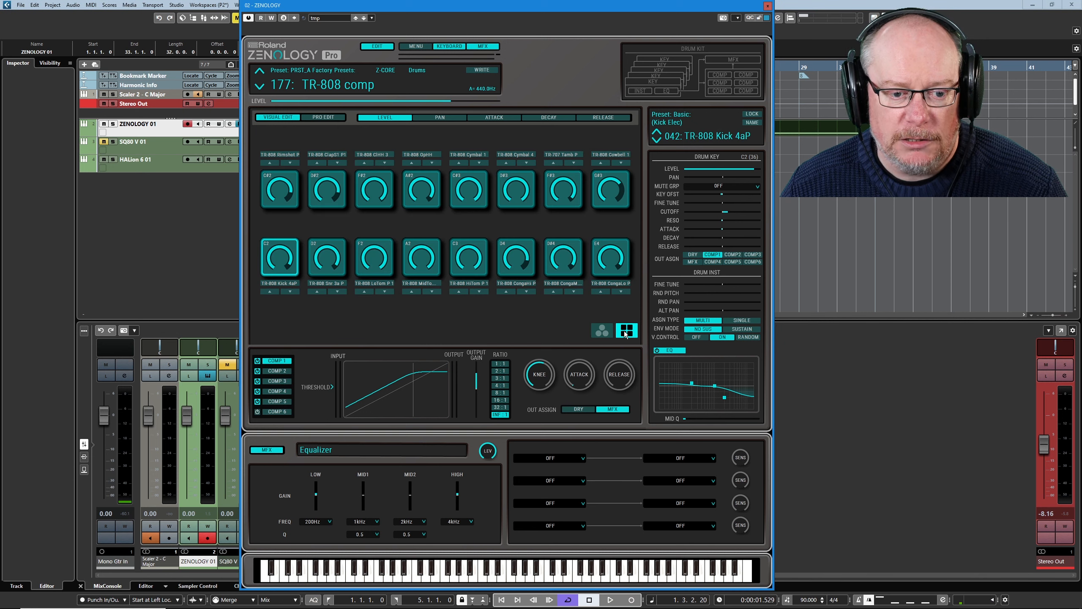
pyautogui.click(602, 334)
pyautogui.click(626, 331)
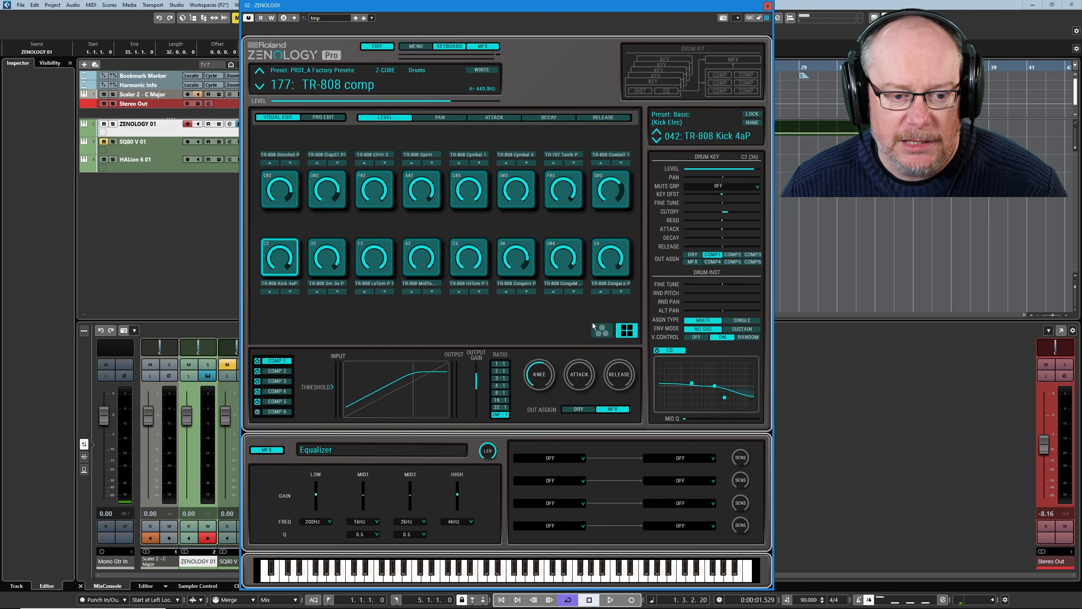
pyautogui.click(599, 331)
pyautogui.click(628, 332)
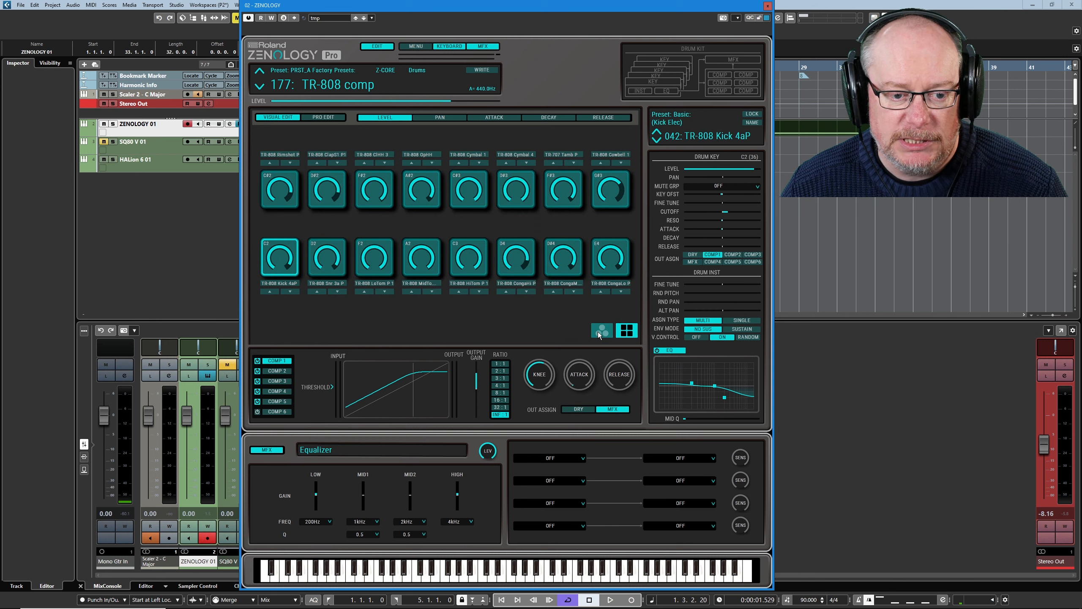
pyautogui.click(598, 332)
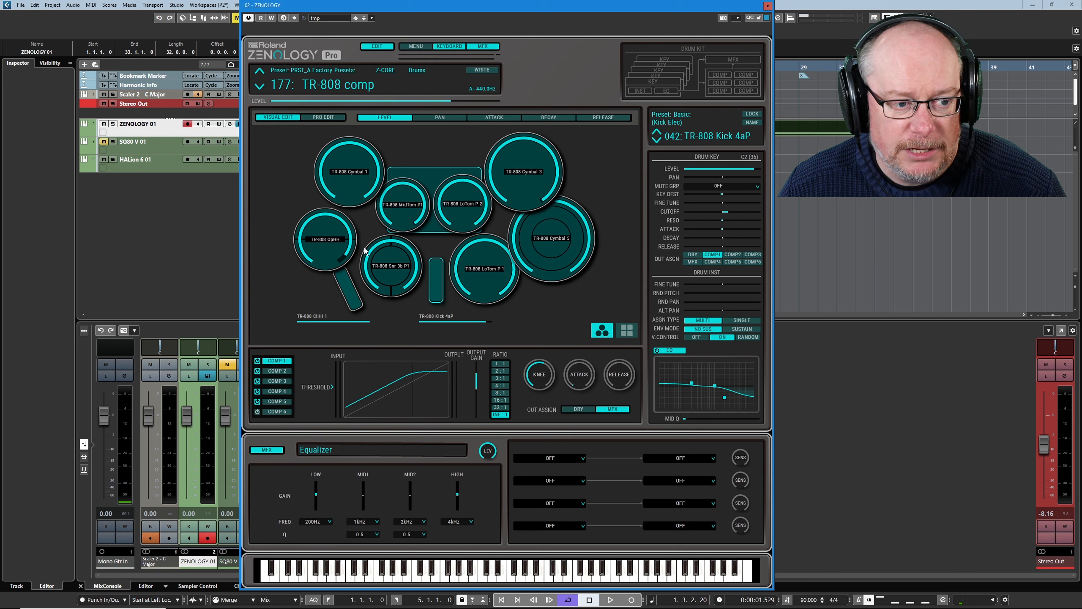
# Audition the open and closed hi-hat zones and the TR-808 Cymbal 5 and Cymbal 4 zones on the drum kit
pyautogui.click(332, 228)
pyautogui.click(325, 252)
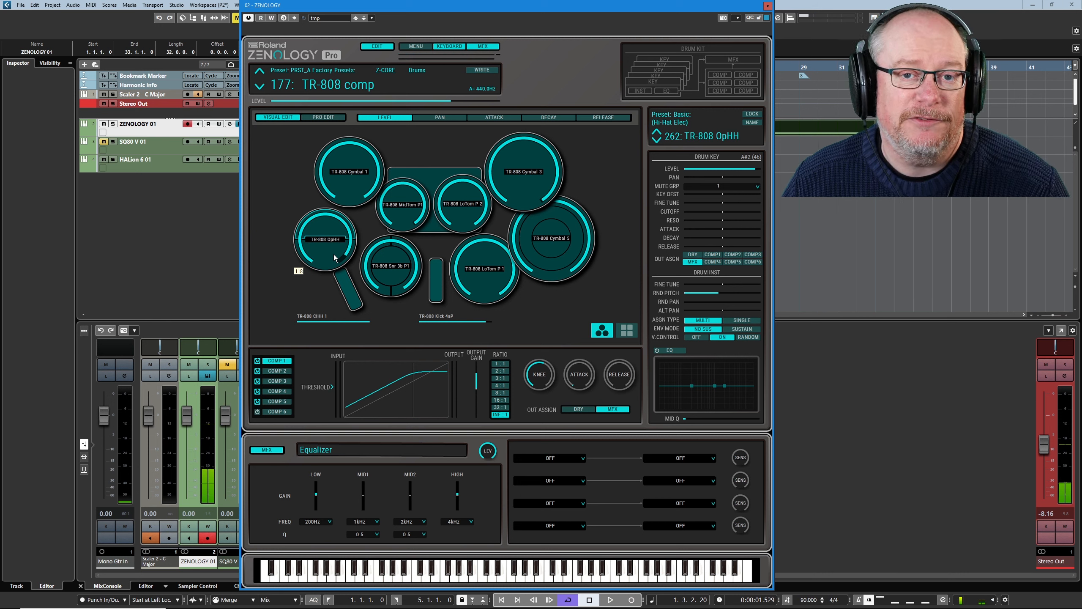
pyautogui.click(321, 222)
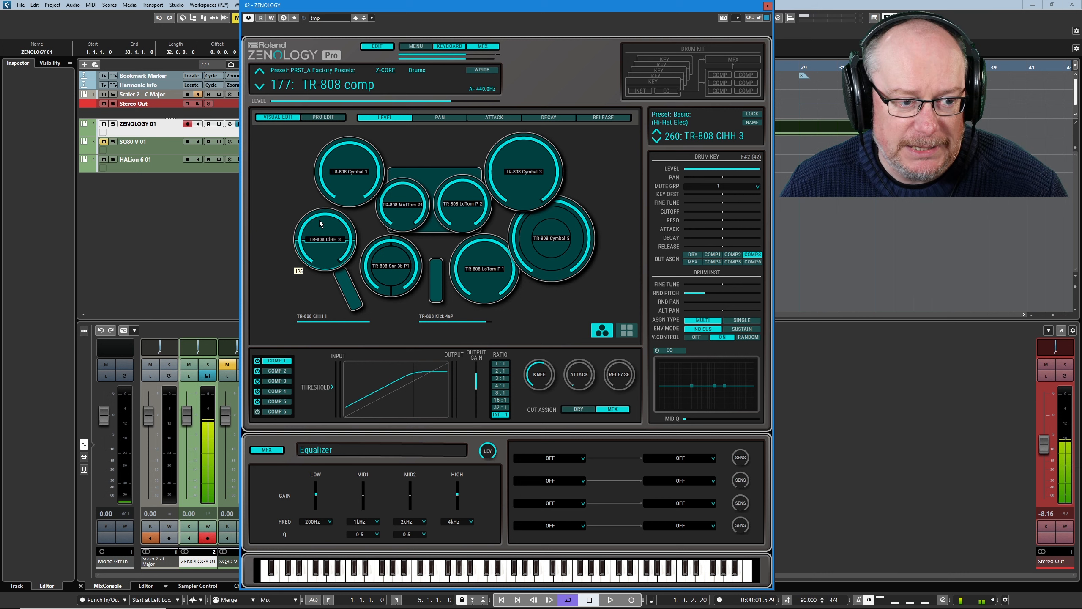
pyautogui.click(550, 241)
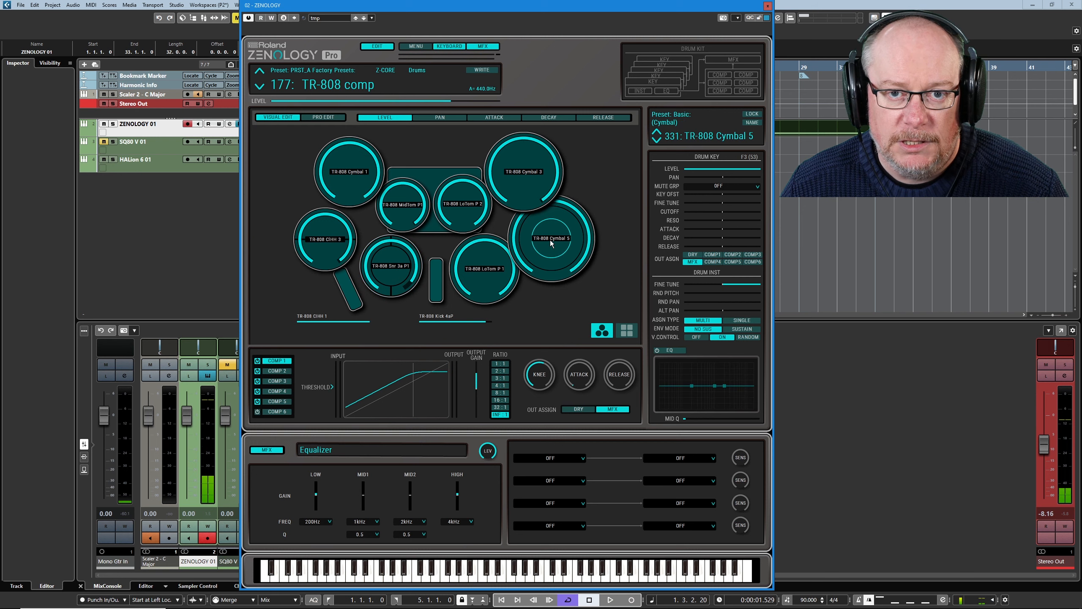
pyautogui.click(558, 275)
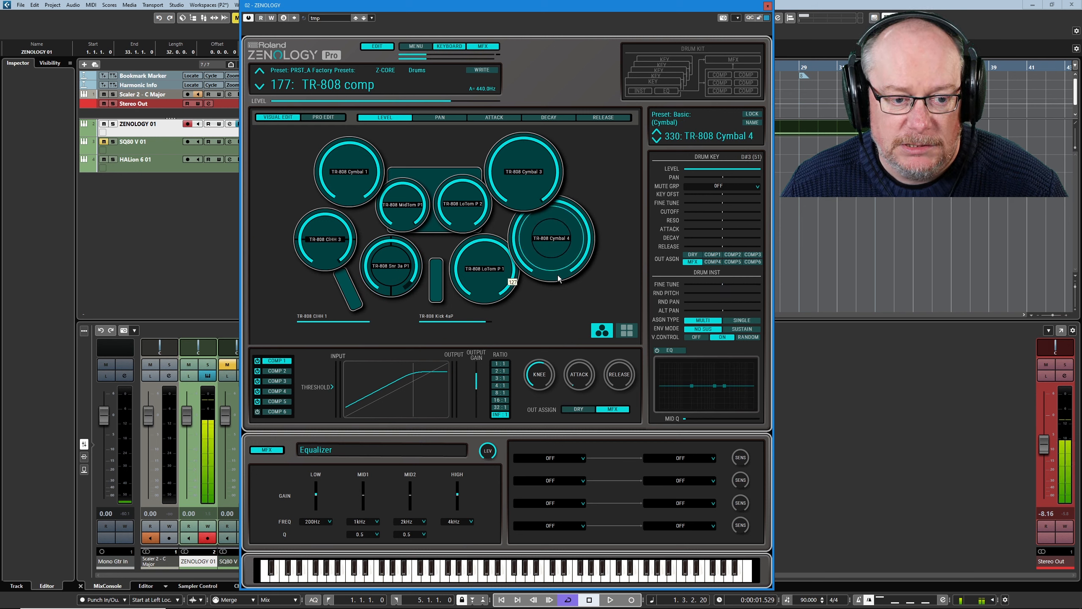
pyautogui.click(551, 248)
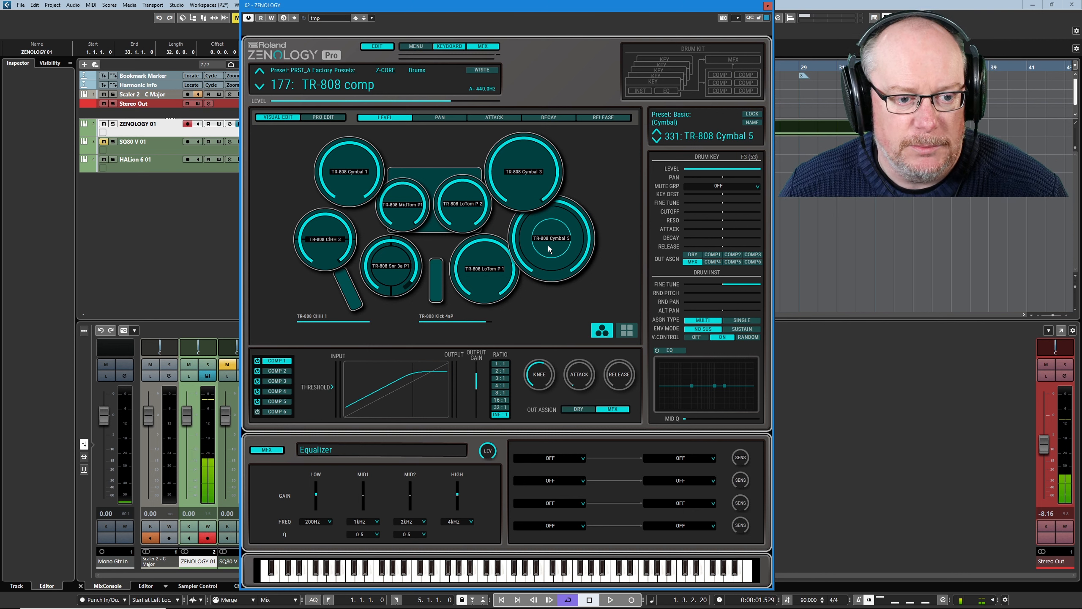
pyautogui.click(549, 264)
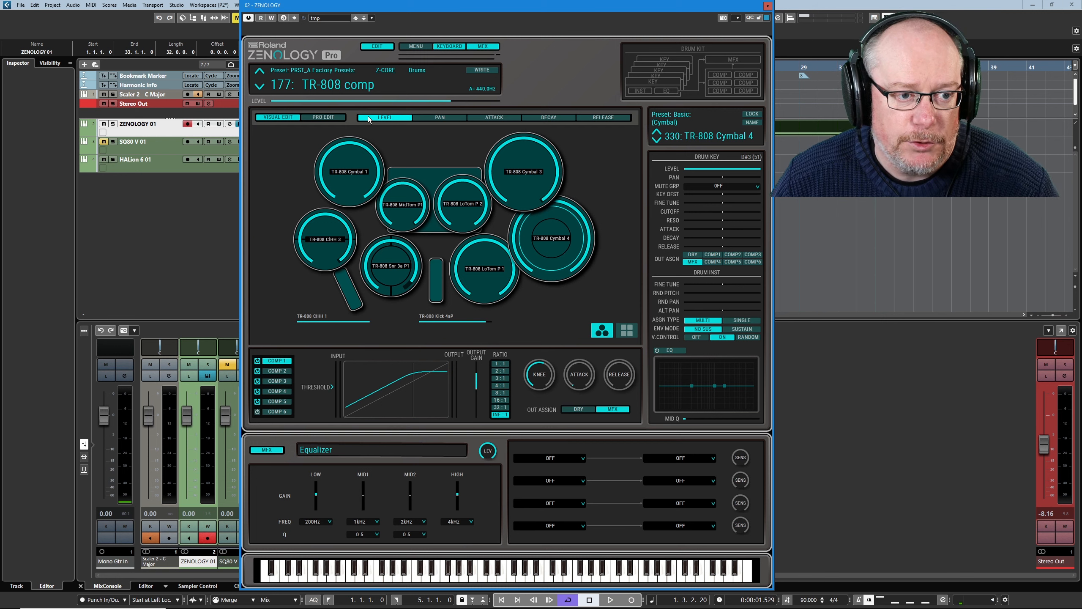
# Review the kit's pan, attack, decay and release settings, and raise the release of TR-808 Cymbal 3
pyautogui.click(430, 118)
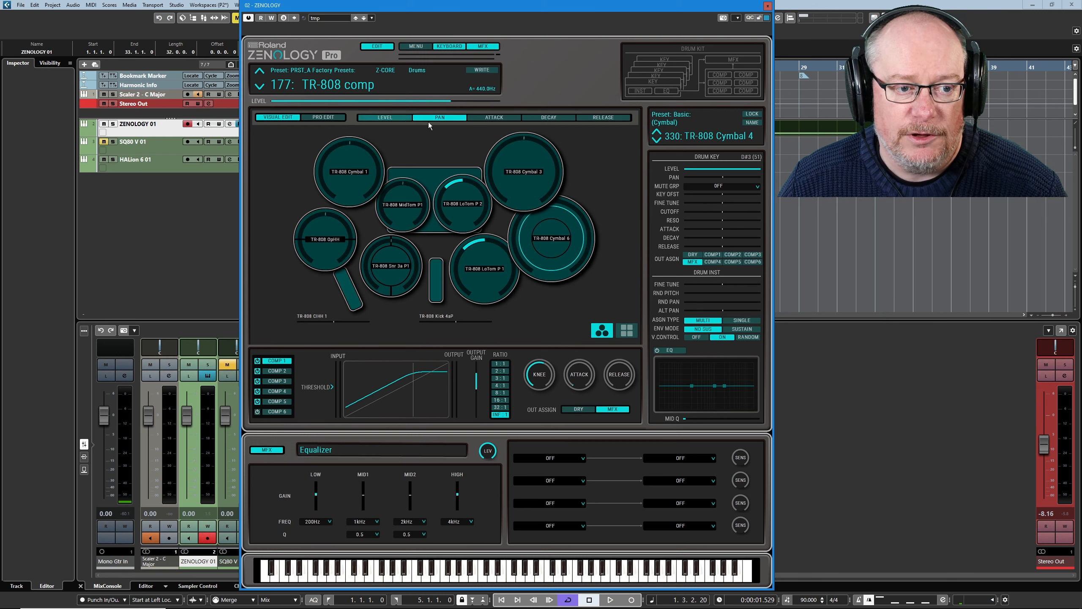
pyautogui.click(487, 118)
pyautogui.click(565, 118)
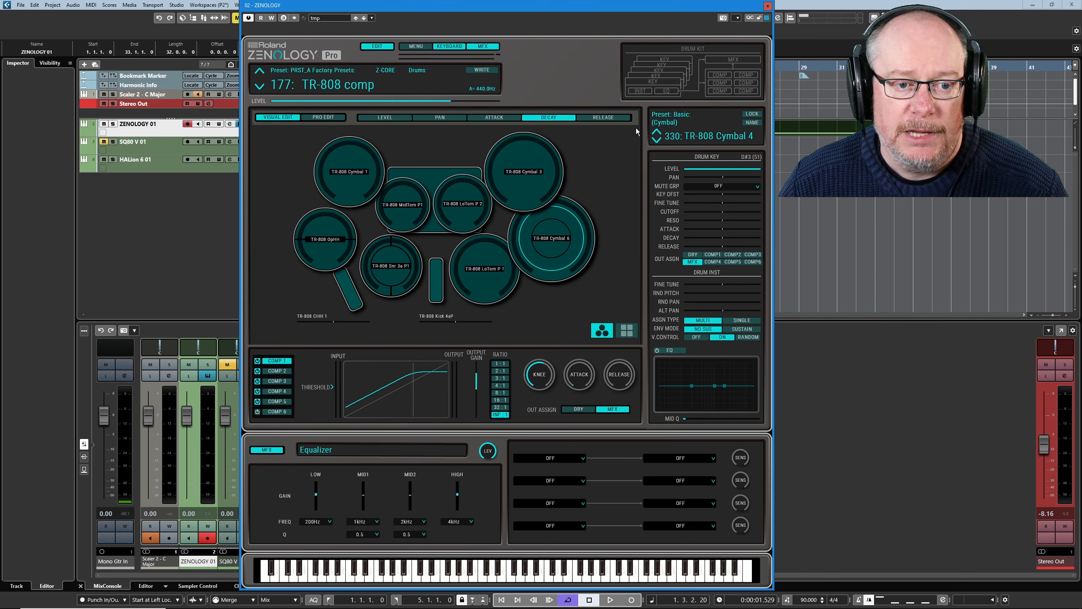
pyautogui.click(607, 120)
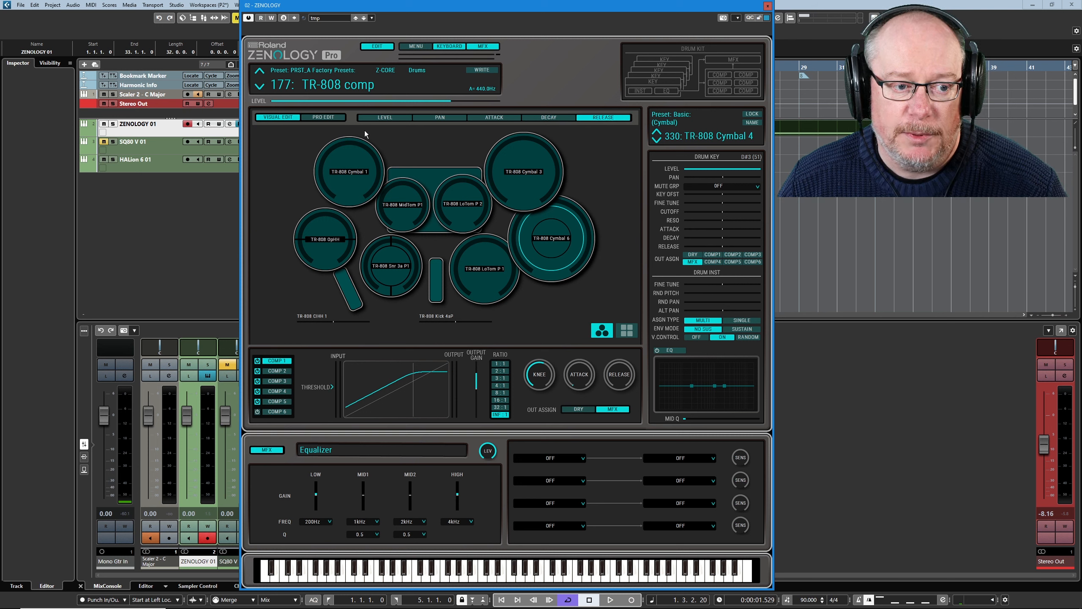
pyautogui.moveTo(504, 182); pyautogui.dragTo(503, 150)
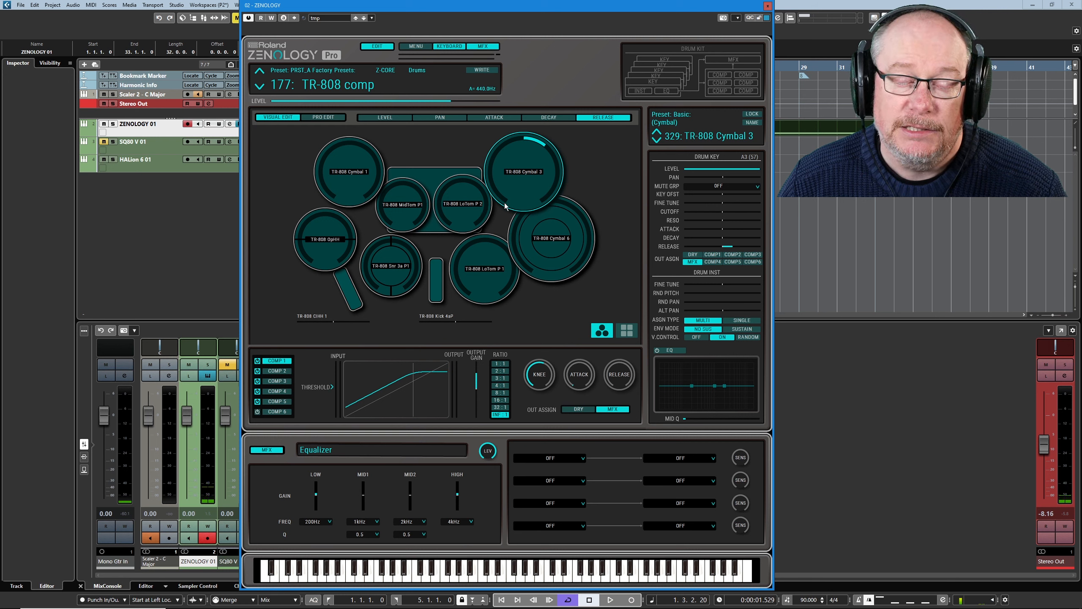
# Return the kit to level editing and adjust the level of the TR-808 Snr 3a P snare
pyautogui.click(389, 116)
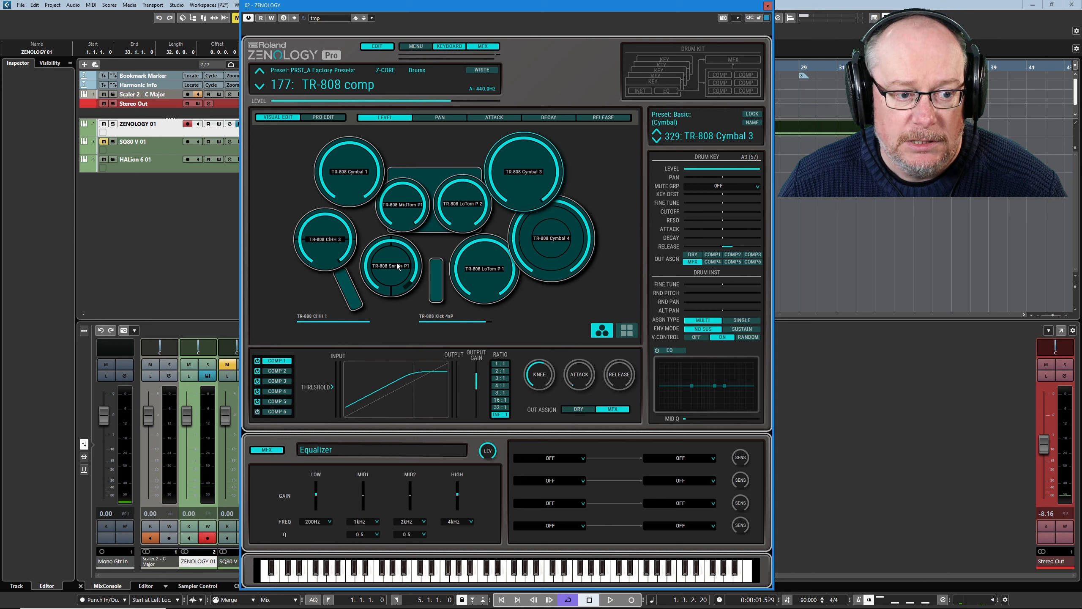
pyautogui.moveTo(396, 262); pyautogui.dragTo(394, 284)
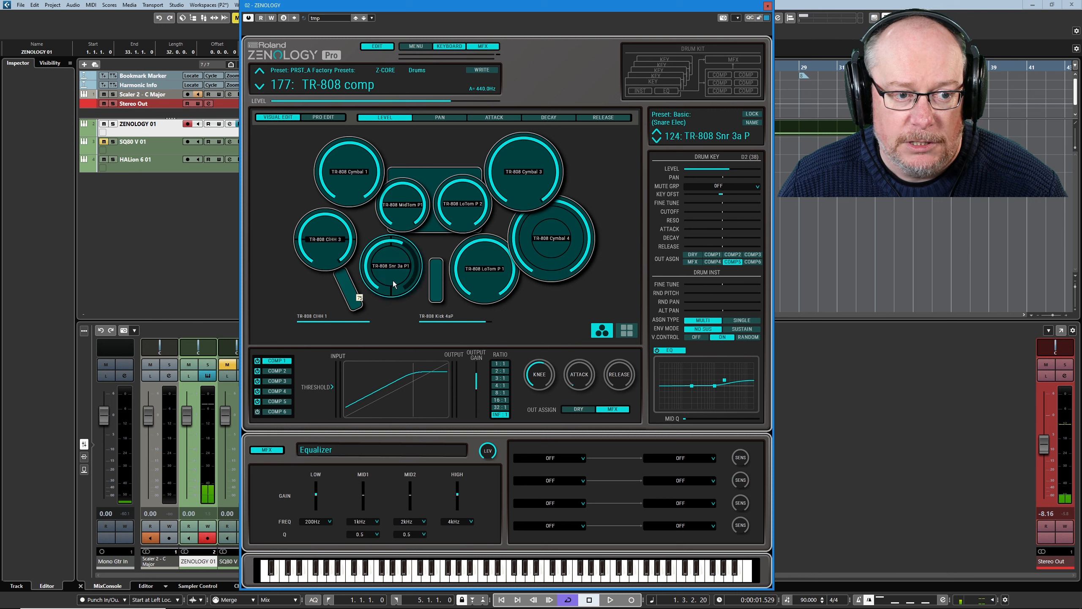
pyautogui.click(394, 284)
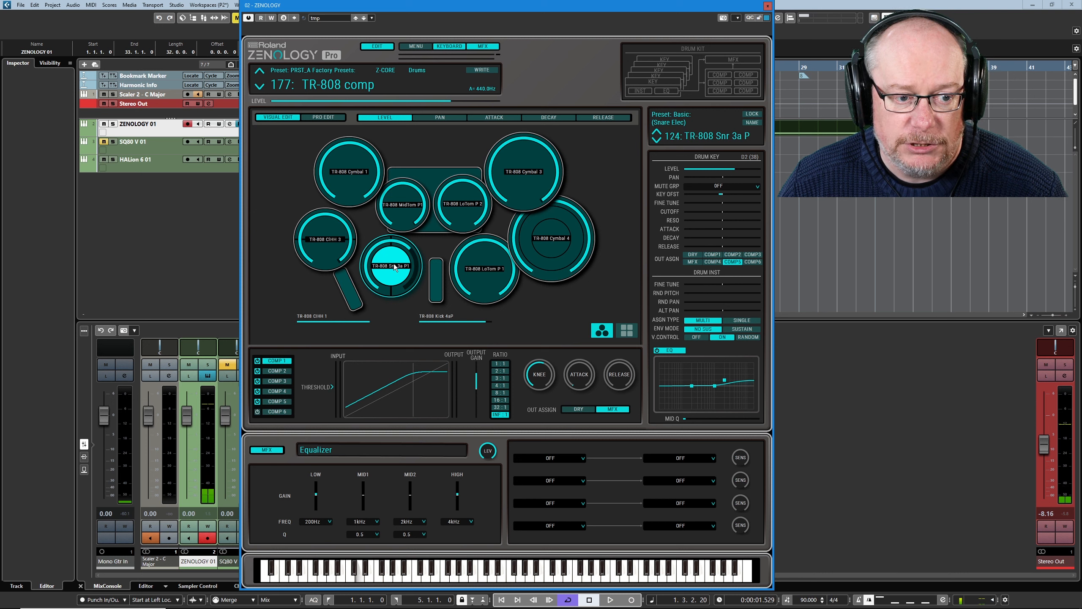
# View the kit's pan and attack settings, and return to the level settings
pyautogui.click(448, 120)
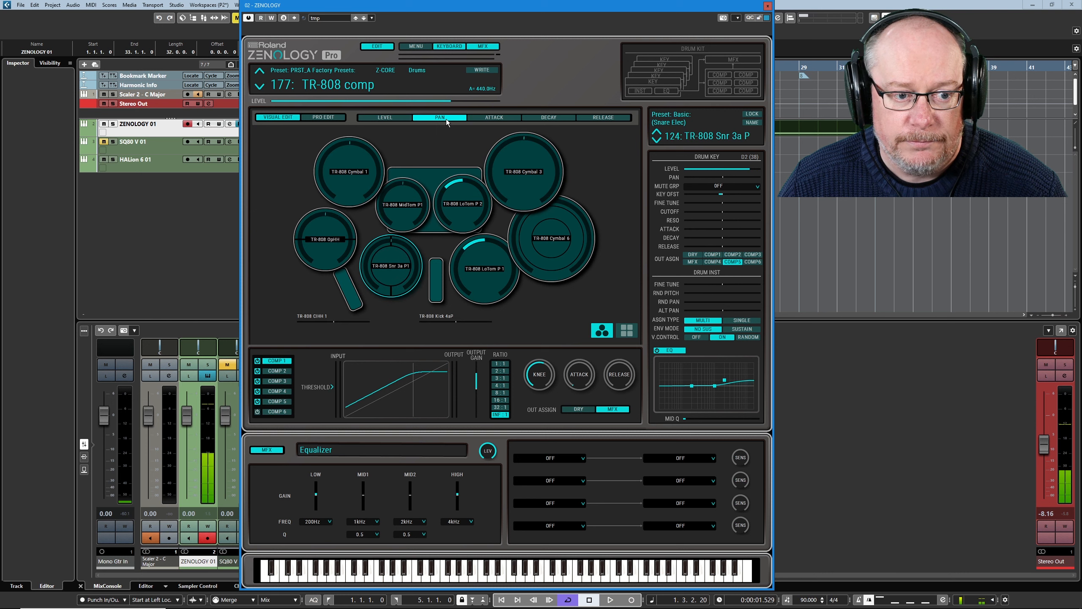
pyautogui.click(492, 116)
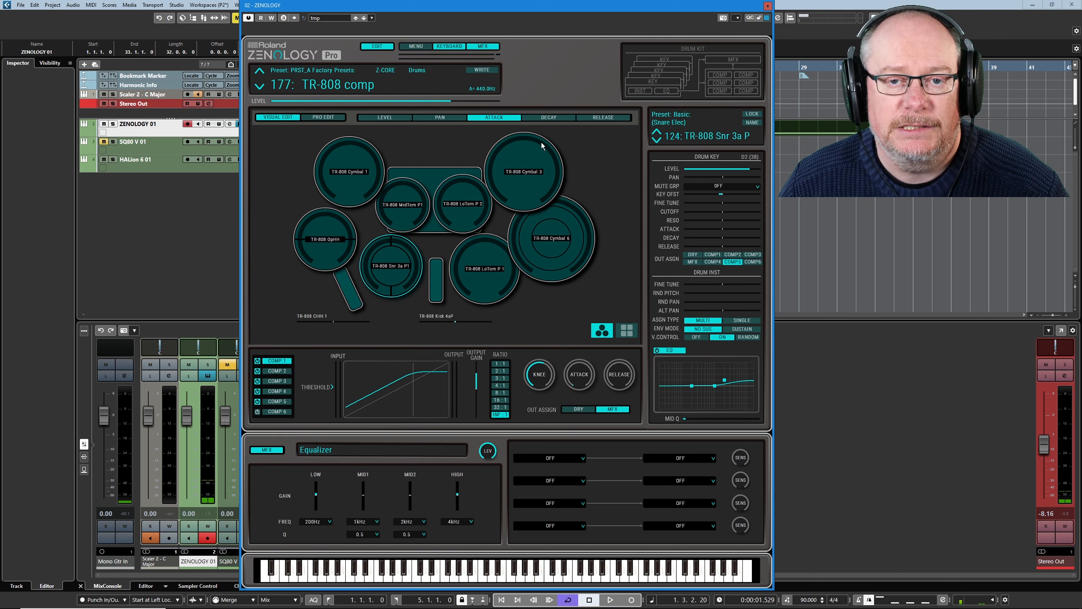
pyautogui.click(396, 116)
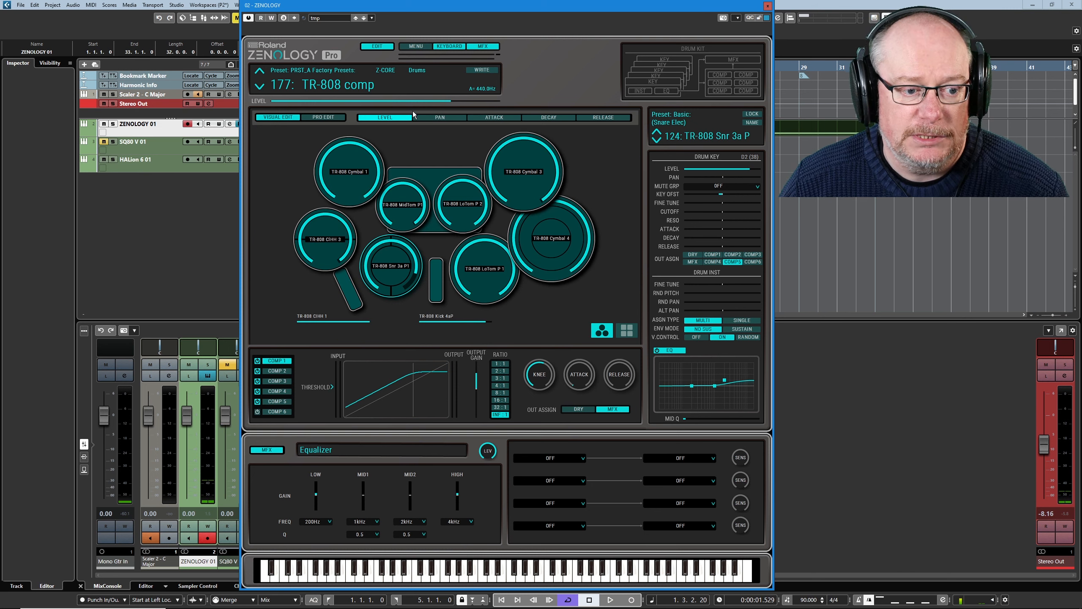
# Replace the TR-808 LoTom P 1 sound with Room LowTom 2 from the Tom category of the drum instrument browser
pyautogui.click(493, 280)
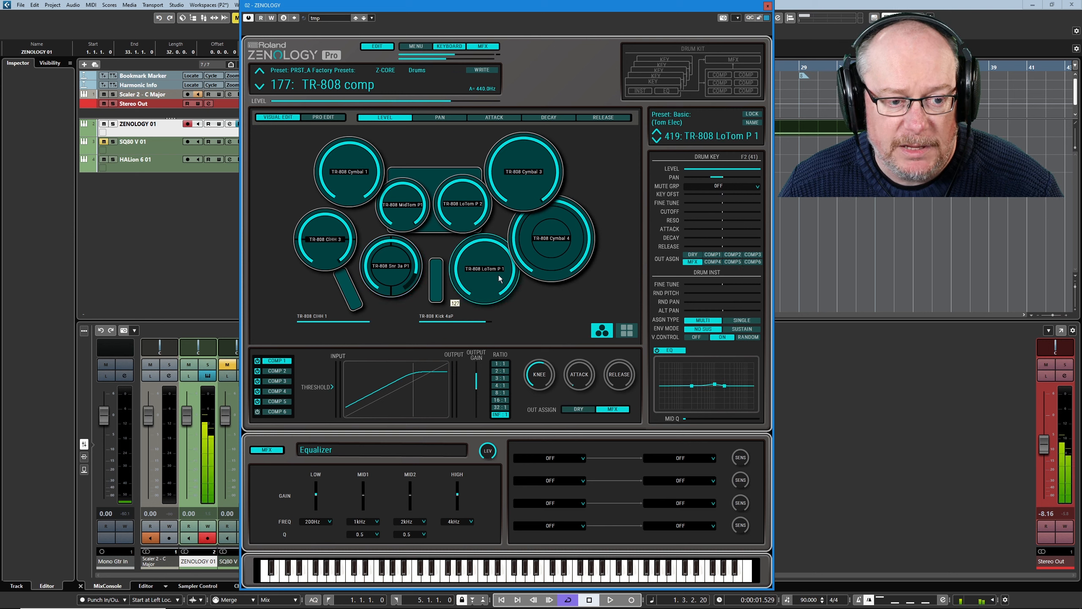
pyautogui.click(708, 136)
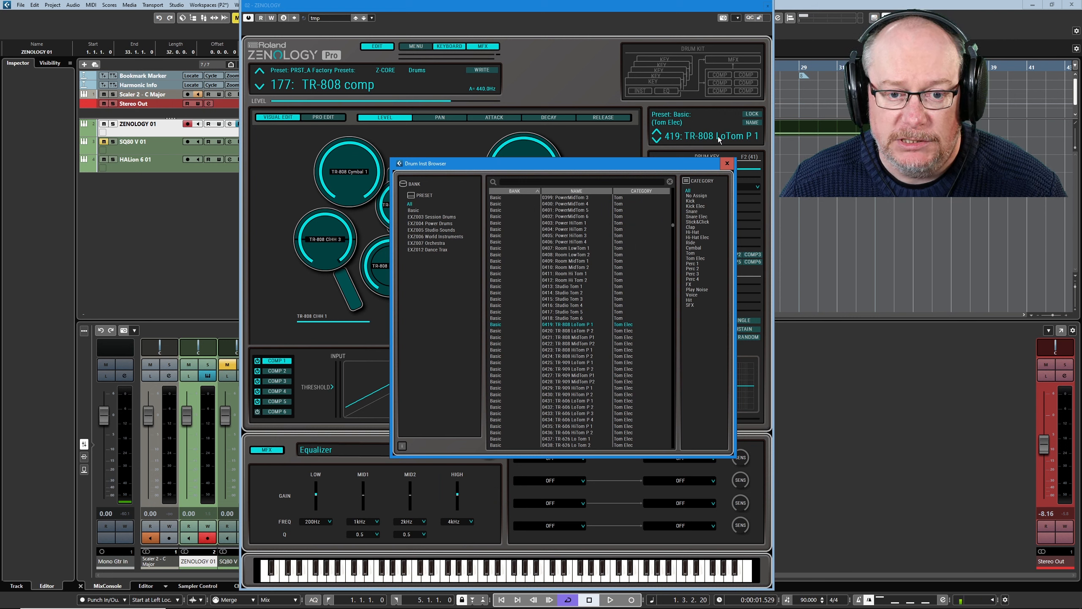
pyautogui.click(691, 253)
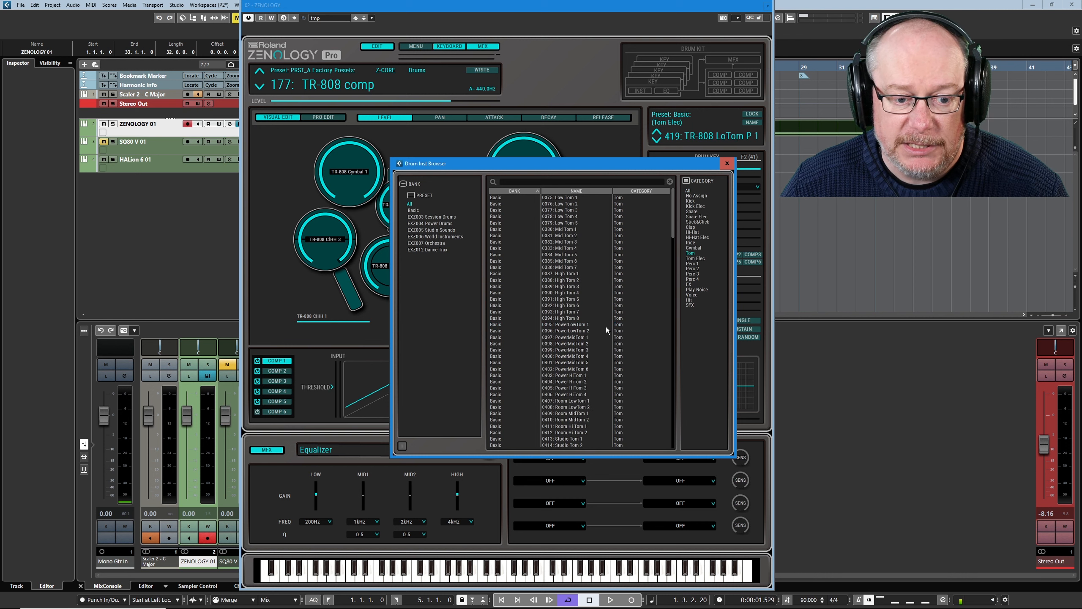
pyautogui.scroll(-5, 570, 313)
pyautogui.click(580, 312)
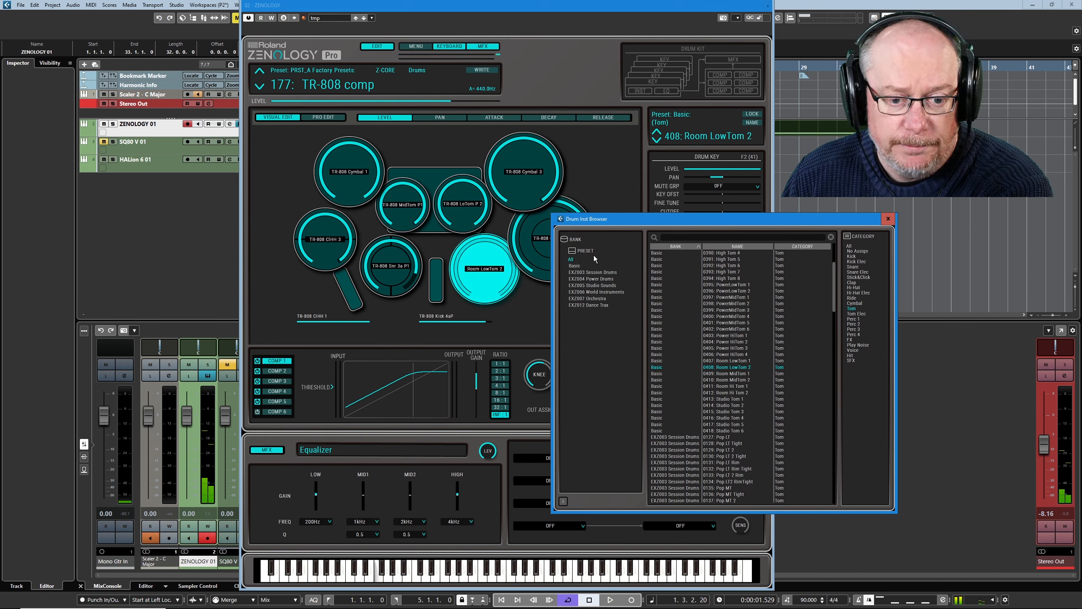
# Audition the successive tom sounds from Room MidTom 1 onward, leave Studio Tom 5 assigned, and close the drum instrument browser
pyautogui.click(722, 374)
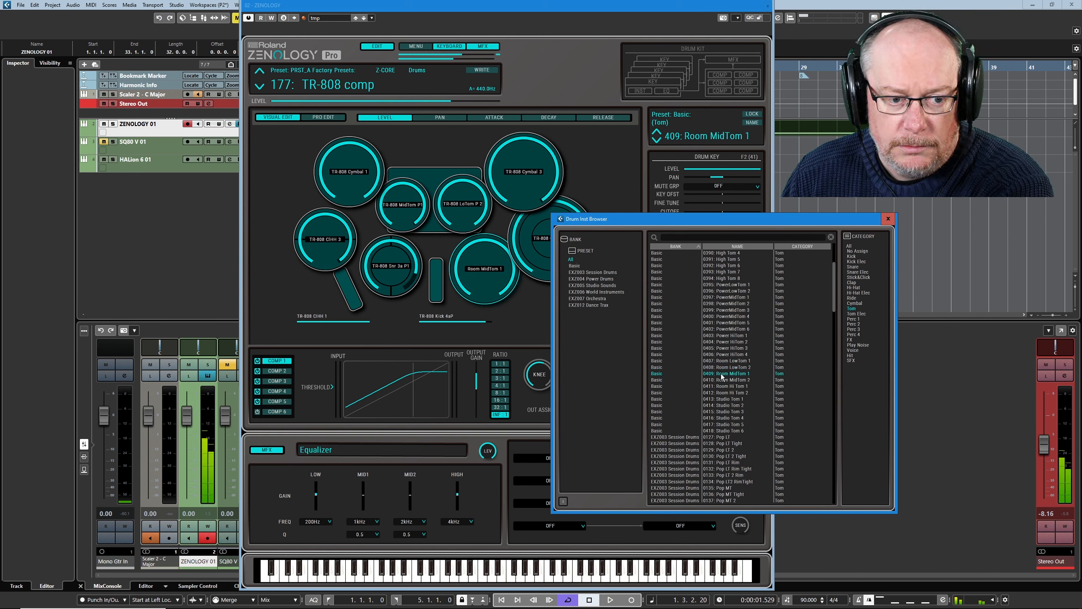
pyautogui.click(714, 381)
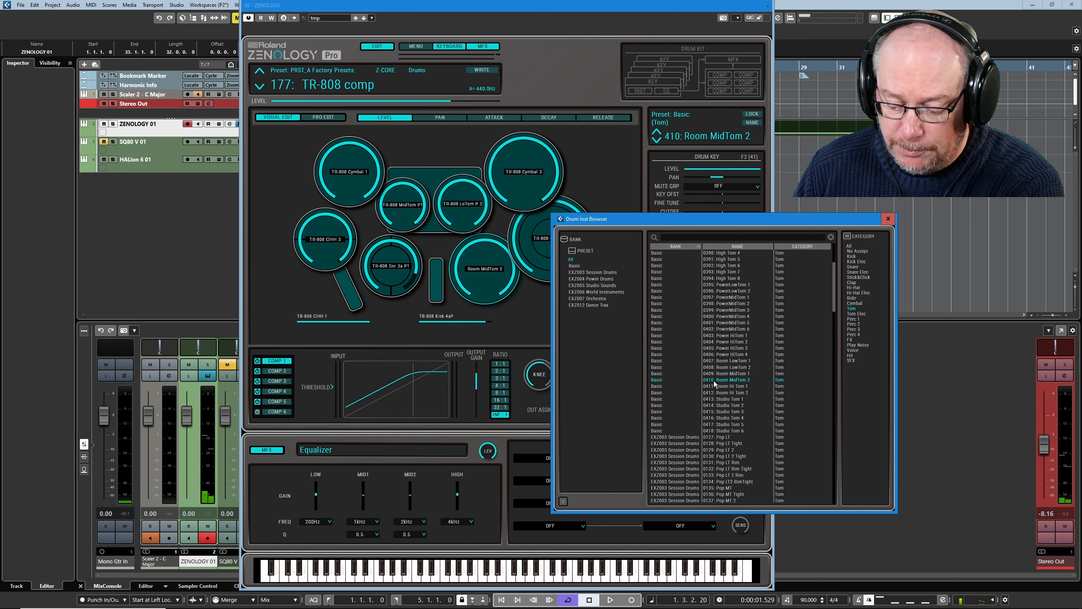
pyautogui.press('Down')
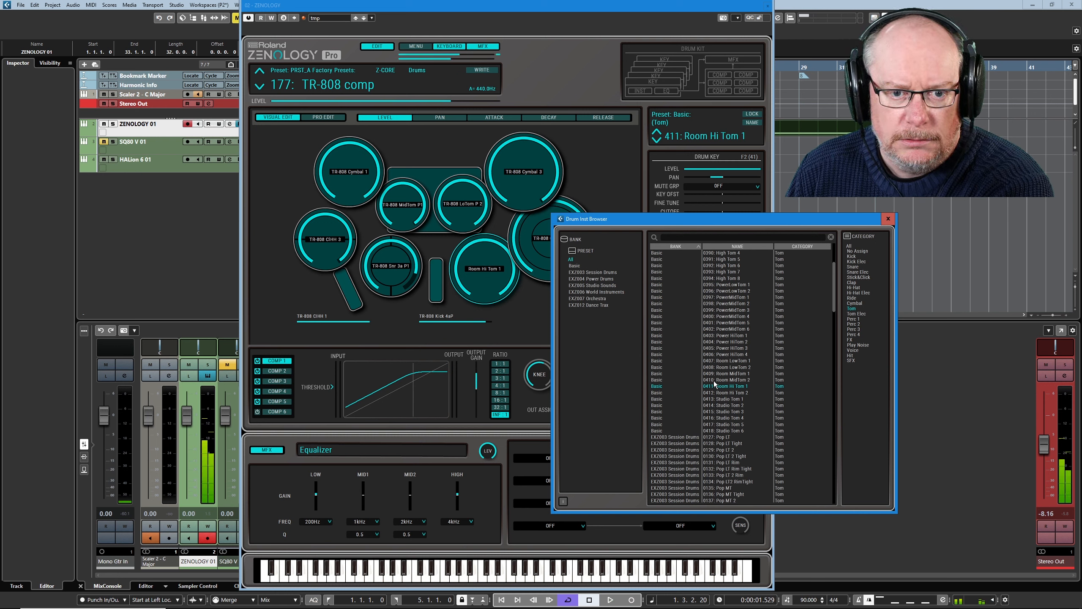
pyautogui.press('Down')
pyautogui.press('Down')
pyautogui.press('Down')
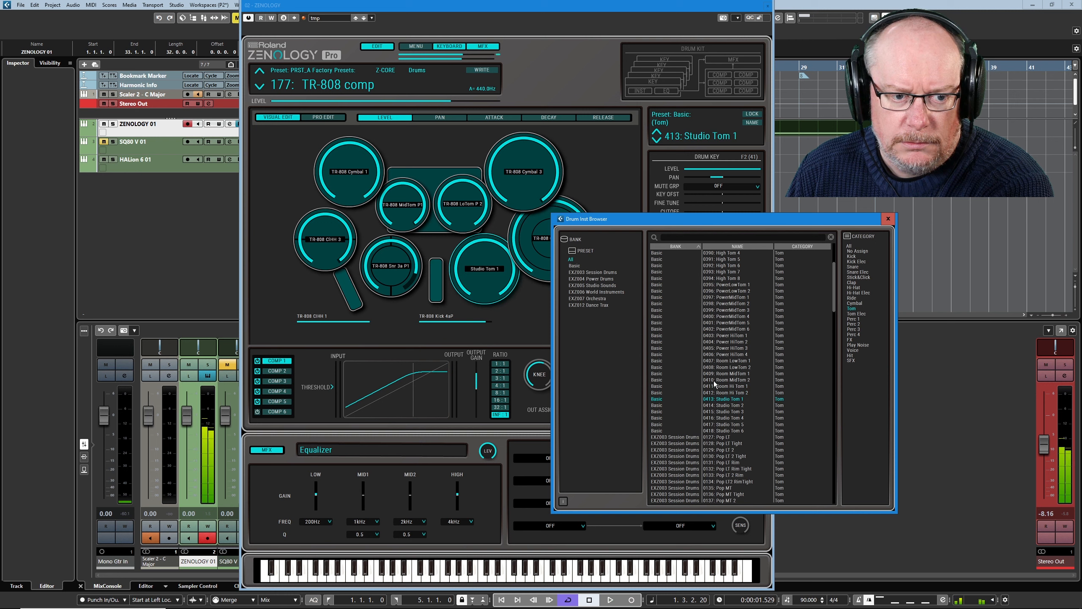
pyautogui.press('Down')
pyautogui.press('Down')
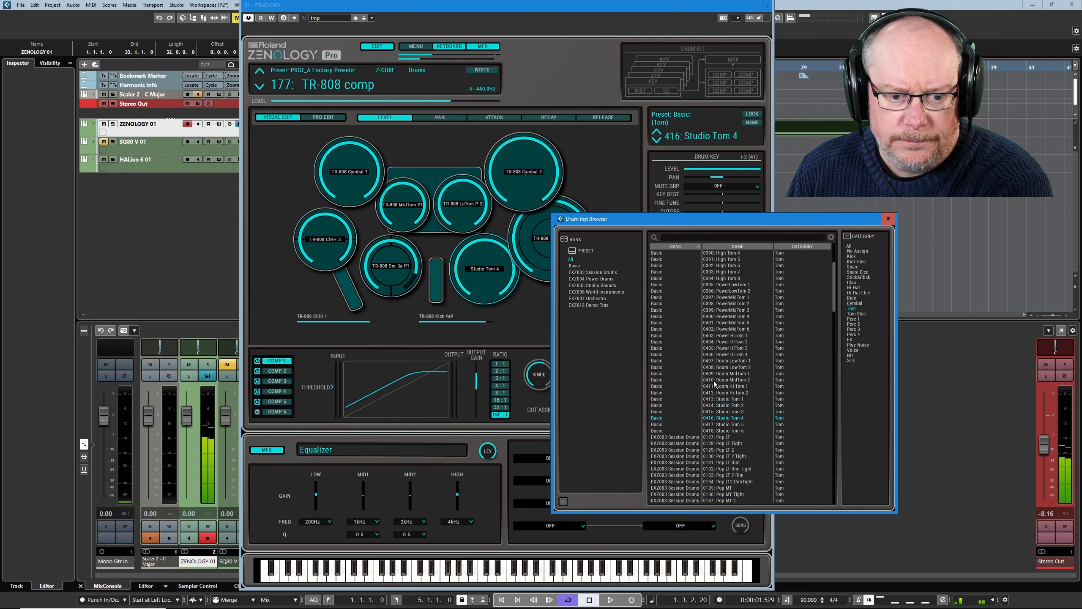
pyautogui.press('Down')
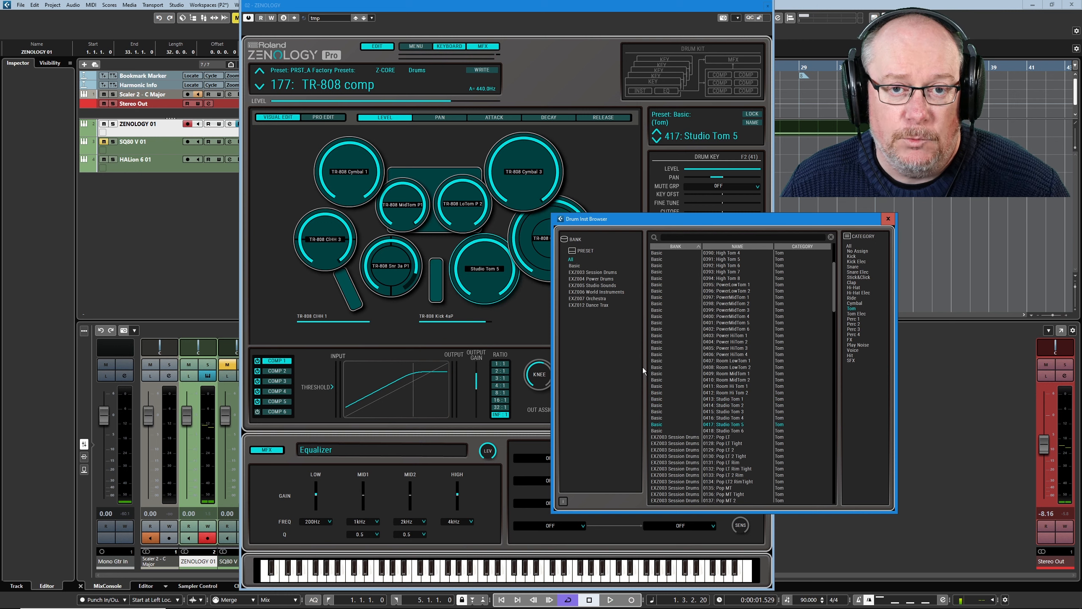
pyautogui.click(890, 219)
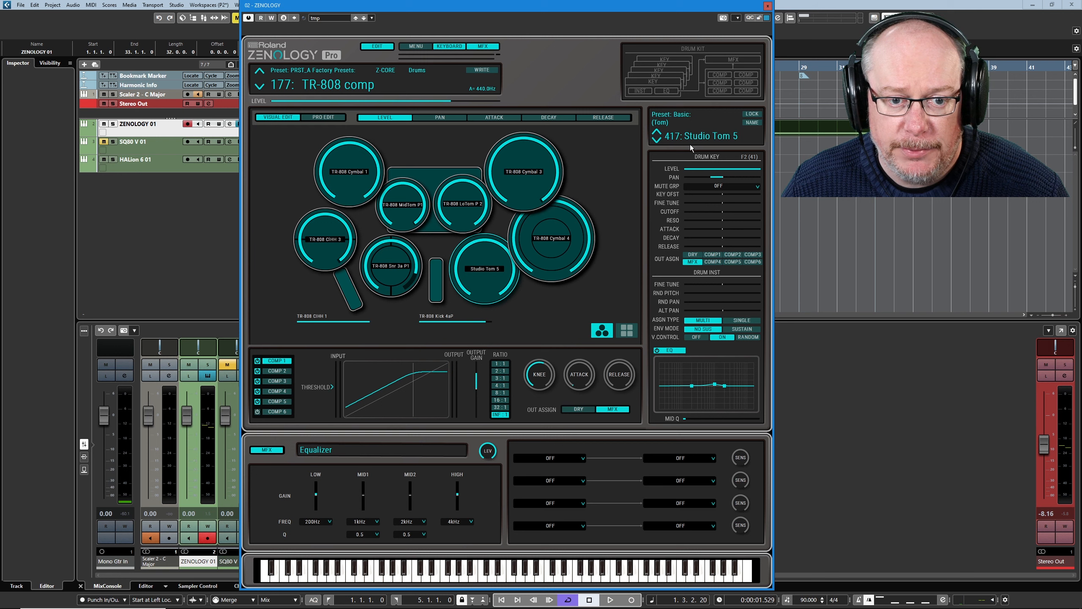
# Reload the TR-808 comp preset by switching to a neighbouring preset and back, discarding the kit edits
pyautogui.click(259, 87)
pyautogui.click(260, 71)
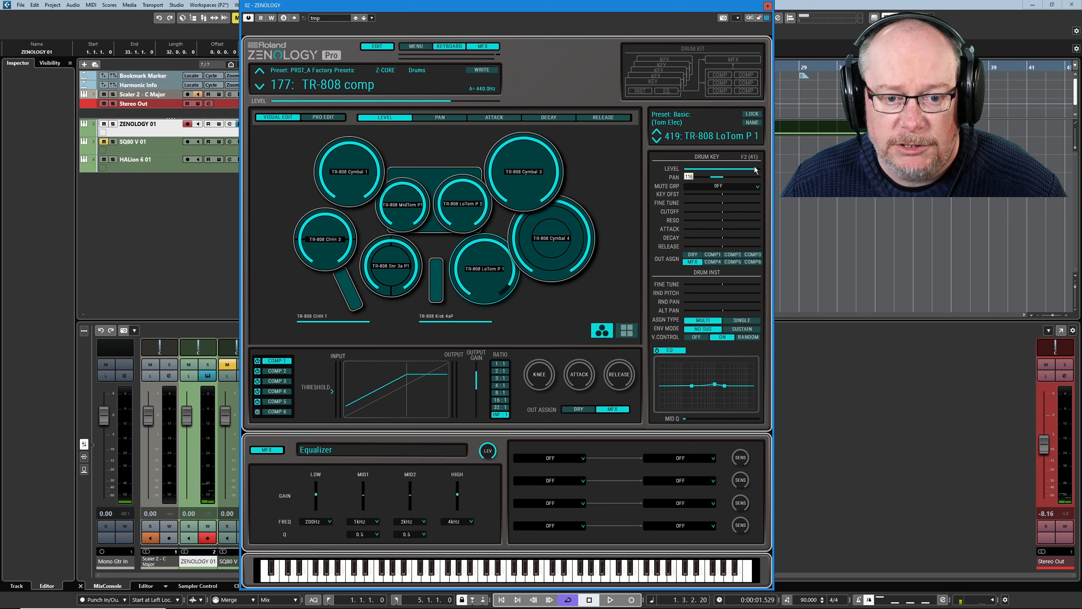
# Adjust the level and pan of TR-808 LoTom P 1 using the drum key parameters and the kit graphic
pyautogui.moveTo(736, 171)
pyautogui.mouseDown()
pyautogui.moveTo(697, 172)
pyautogui.moveTo(724, 171)
pyautogui.mouseUp()
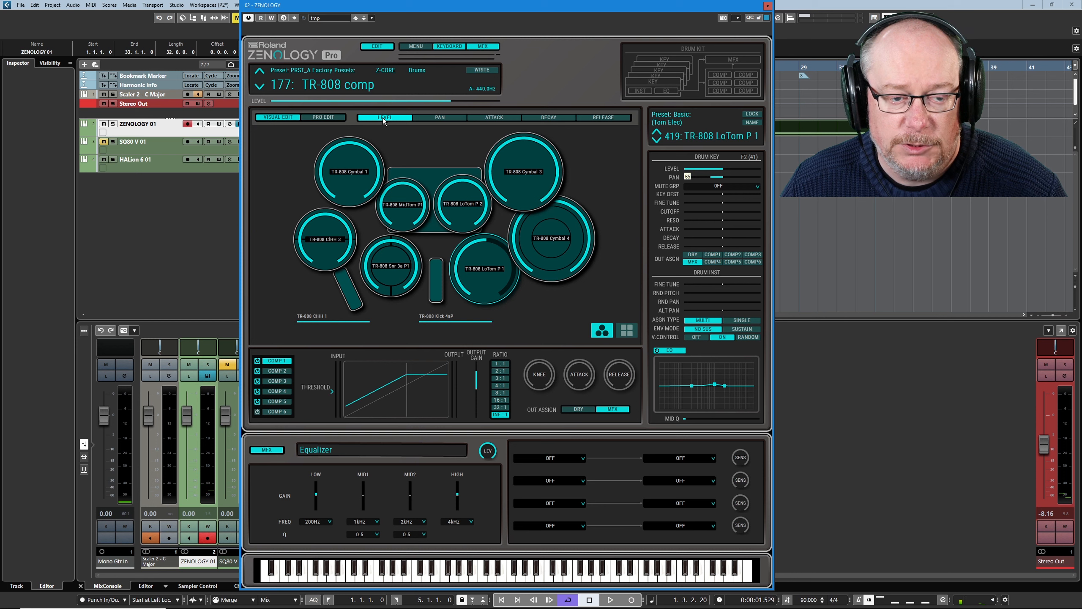
pyautogui.moveTo(480, 288); pyautogui.dragTo(458, 241)
pyautogui.click(439, 117)
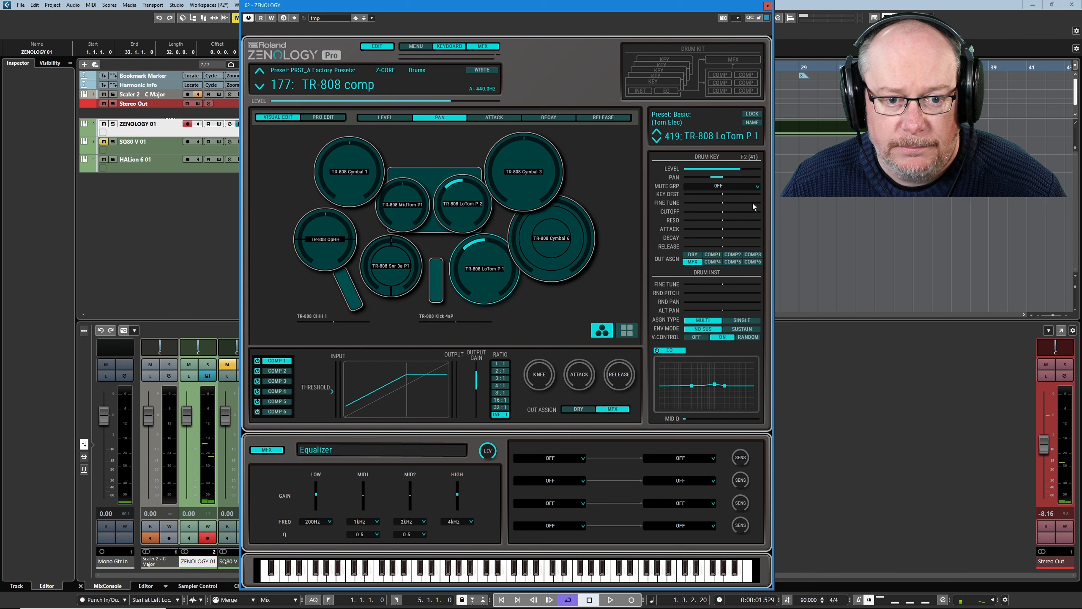
pyautogui.moveTo(723, 180)
pyautogui.mouseDown()
pyautogui.moveTo(653, 177)
pyautogui.moveTo(718, 176)
pyautogui.mouseUp()
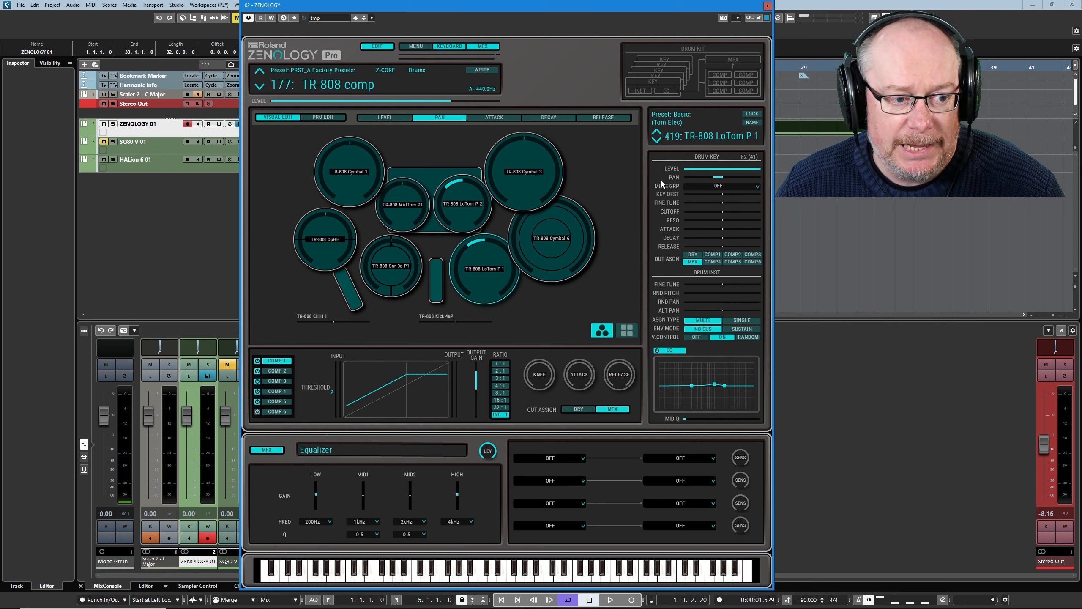
# Compare the mute group settings of the closed and open hi-hats, TR-808 Cymbal 1 and TR-808 MidTom P1
pyautogui.click(318, 252)
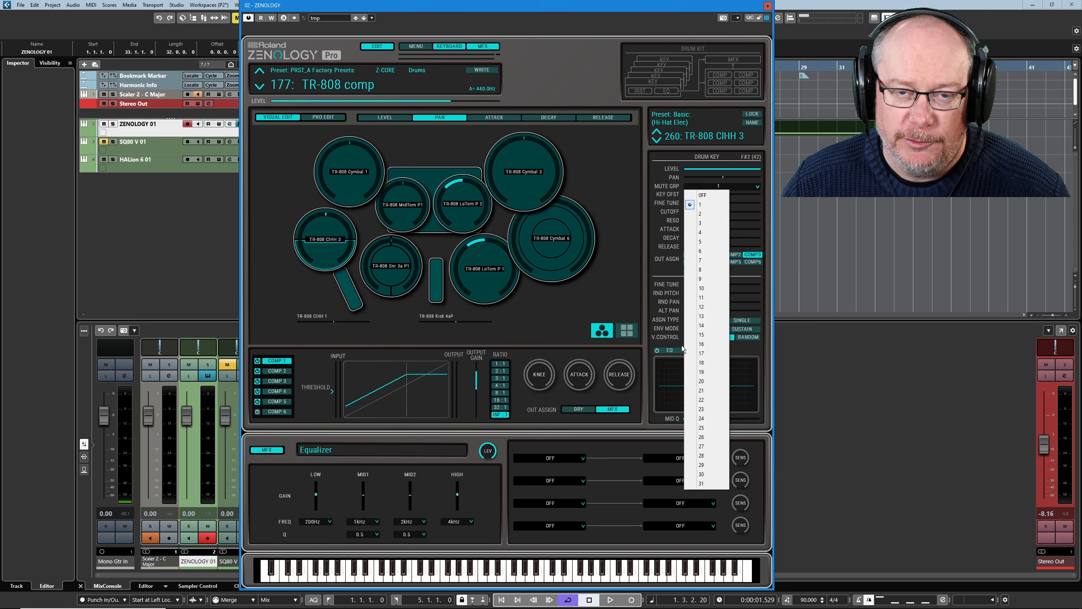
pyautogui.click(270, 217)
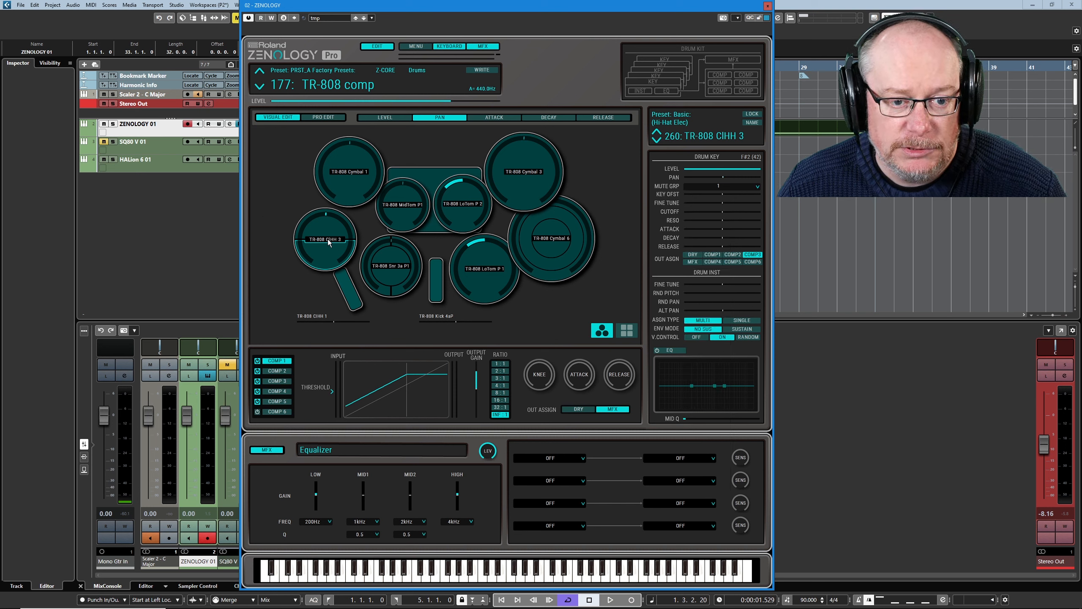
pyautogui.click(332, 225)
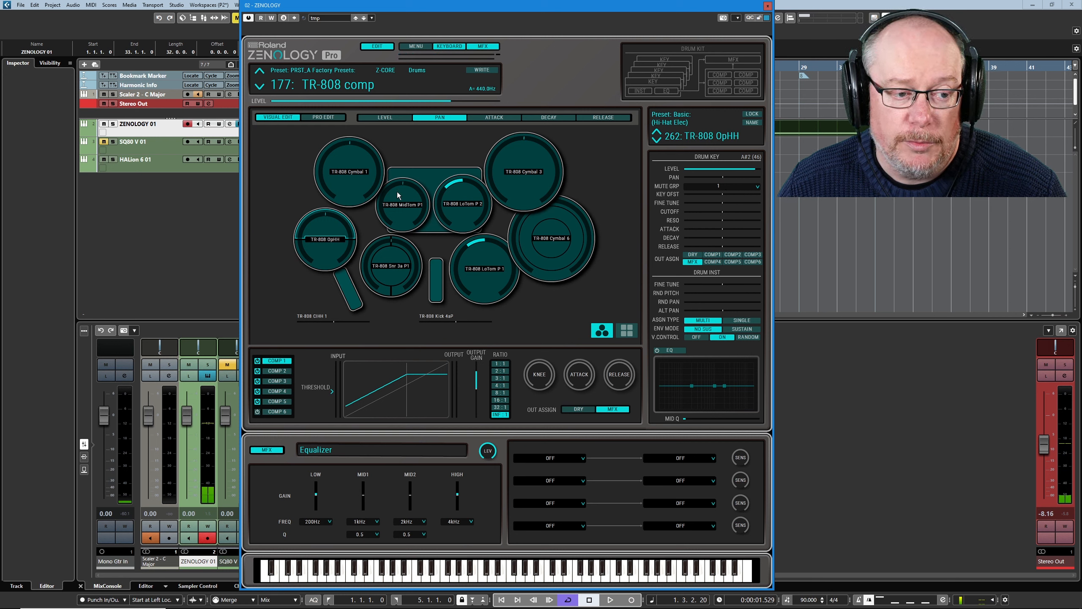
pyautogui.click(340, 182)
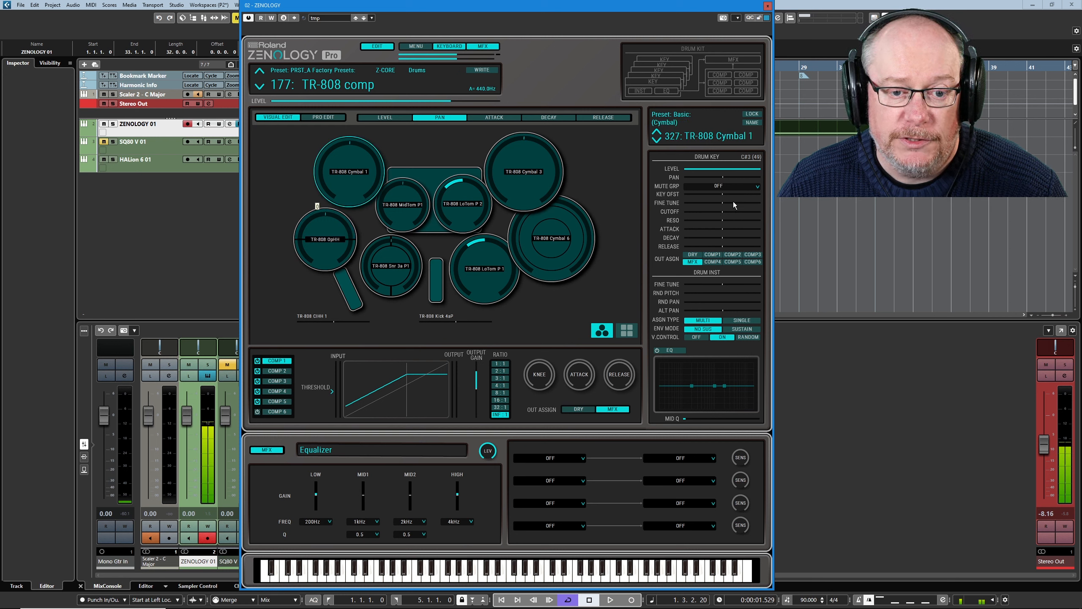
pyautogui.click(410, 203)
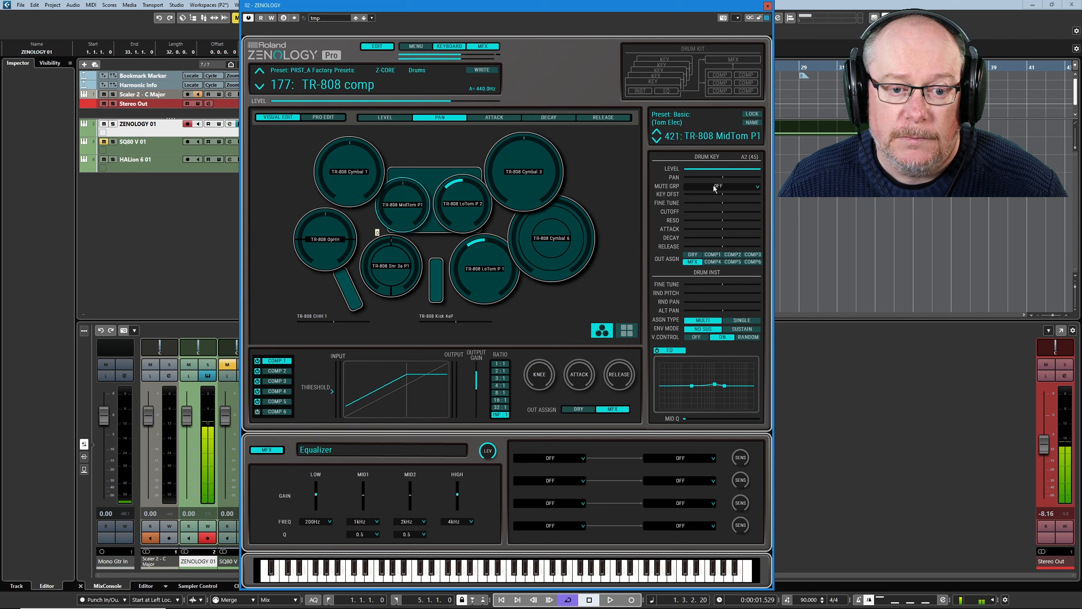
pyautogui.click(323, 223)
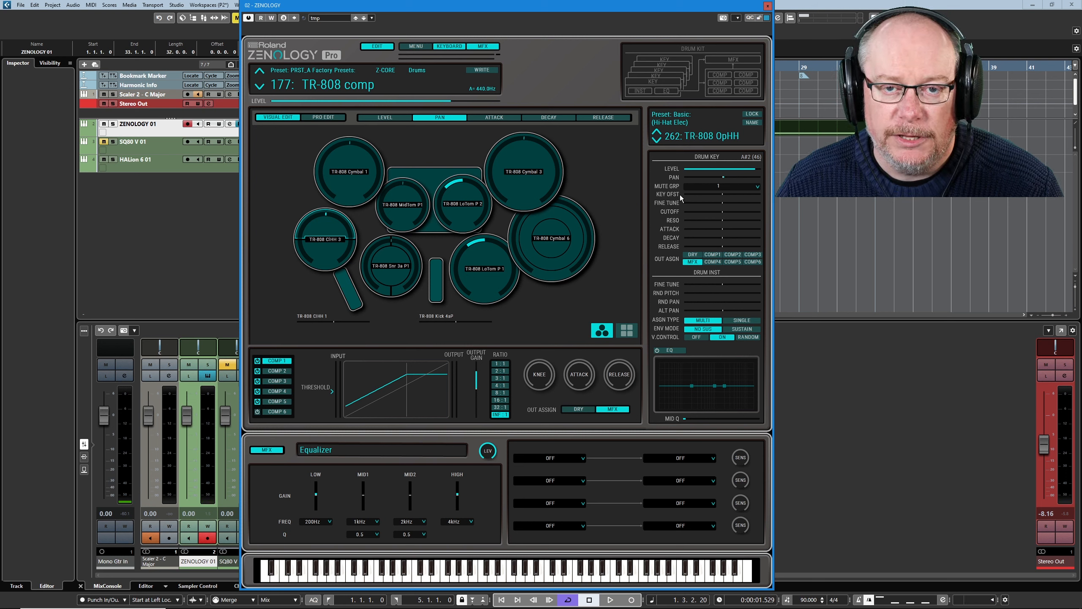
# Try altered key offset, fine tune and cutoff settings on TR-808 LoTom P 1, resetting each to its default
pyautogui.click(494, 270)
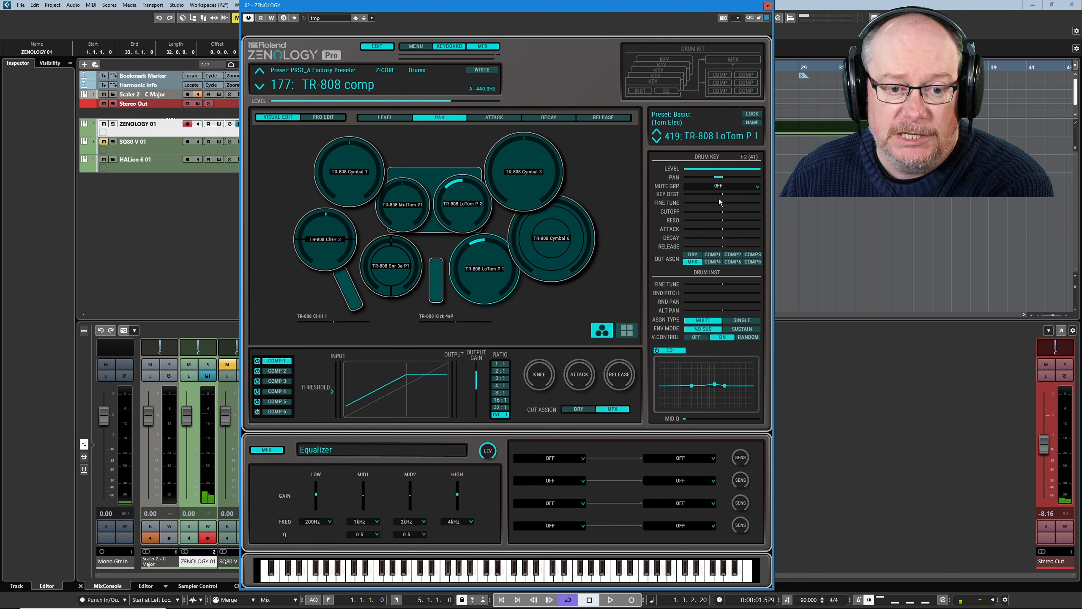
pyautogui.moveTo(721, 195)
pyautogui.mouseDown()
pyautogui.moveTo(687, 196)
pyautogui.moveTo(740, 198)
pyautogui.moveTo(724, 201)
pyautogui.mouseUp()
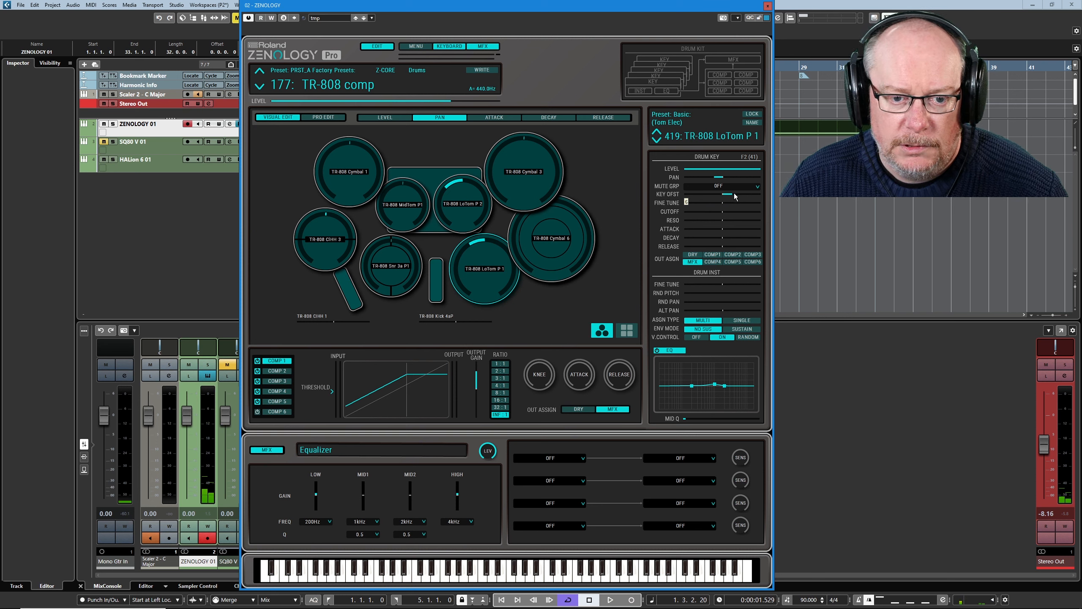
pyautogui.doubleClick(735, 194)
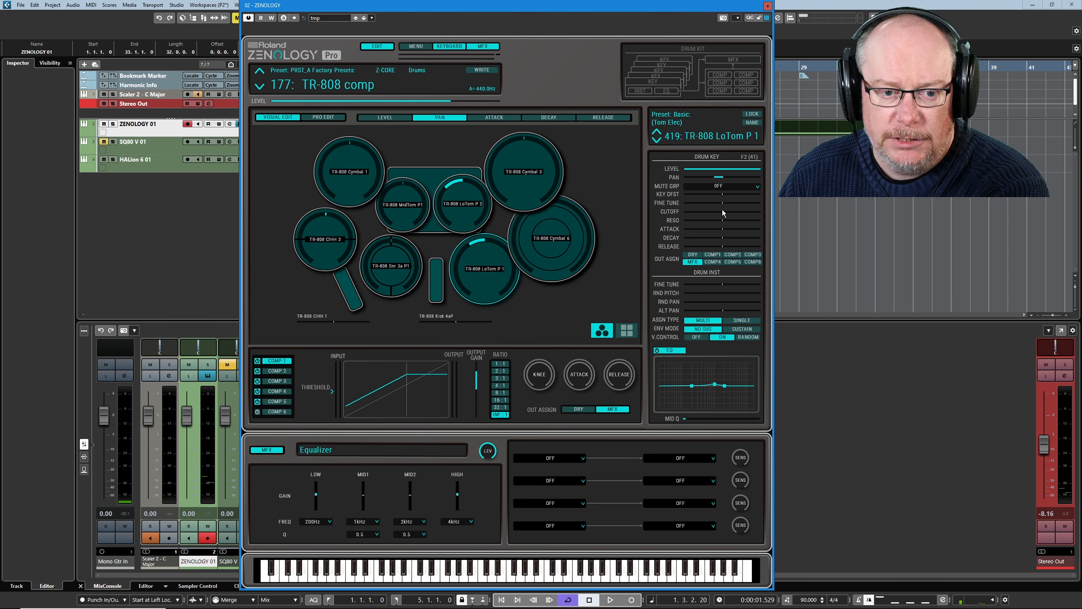
pyautogui.moveTo(724, 203); pyautogui.dragTo(733, 204)
pyautogui.doubleClick(733, 202)
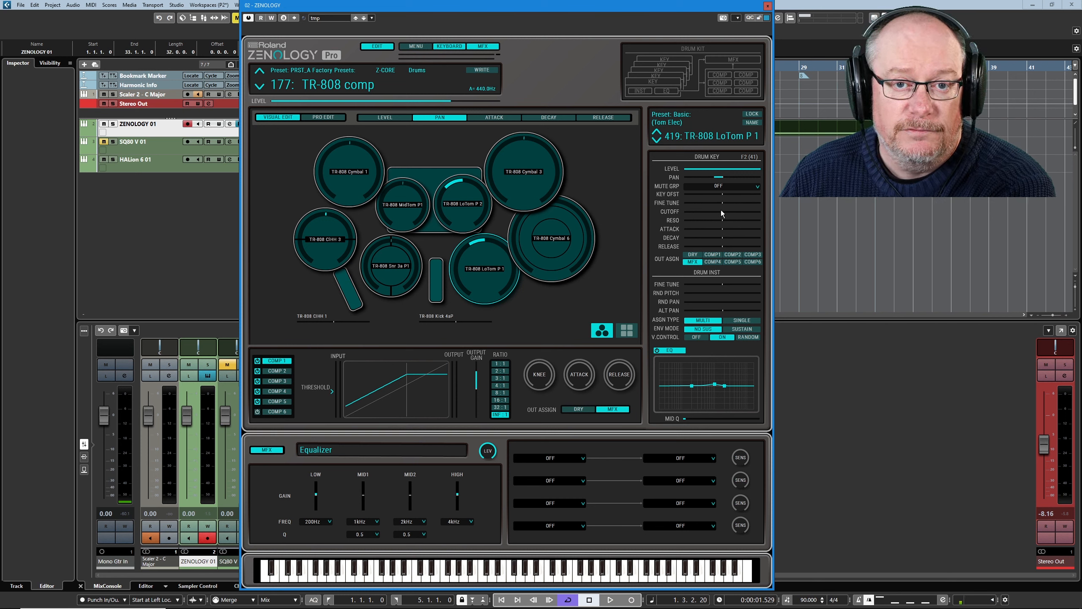
pyautogui.moveTo(722, 214)
pyautogui.mouseDown()
pyautogui.moveTo(762, 214)
pyautogui.moveTo(676, 216)
pyautogui.moveTo(750, 224)
pyautogui.moveTo(693, 193)
pyautogui.moveTo(712, 213)
pyautogui.moveTo(694, 218)
pyautogui.moveTo(747, 220)
pyautogui.moveTo(710, 215)
pyautogui.mouseUp()
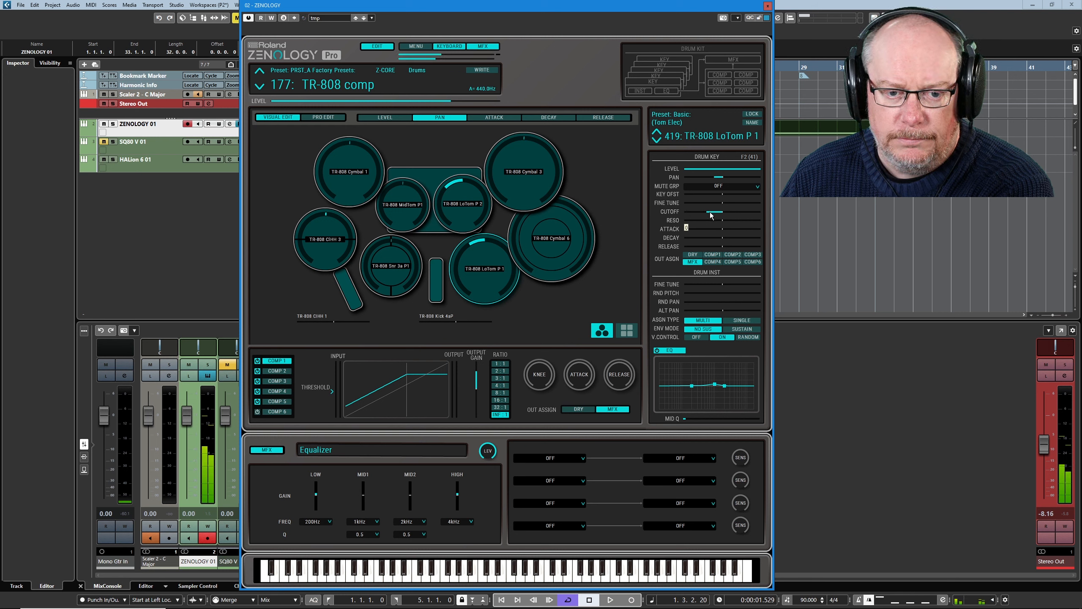
pyautogui.doubleClick(711, 212)
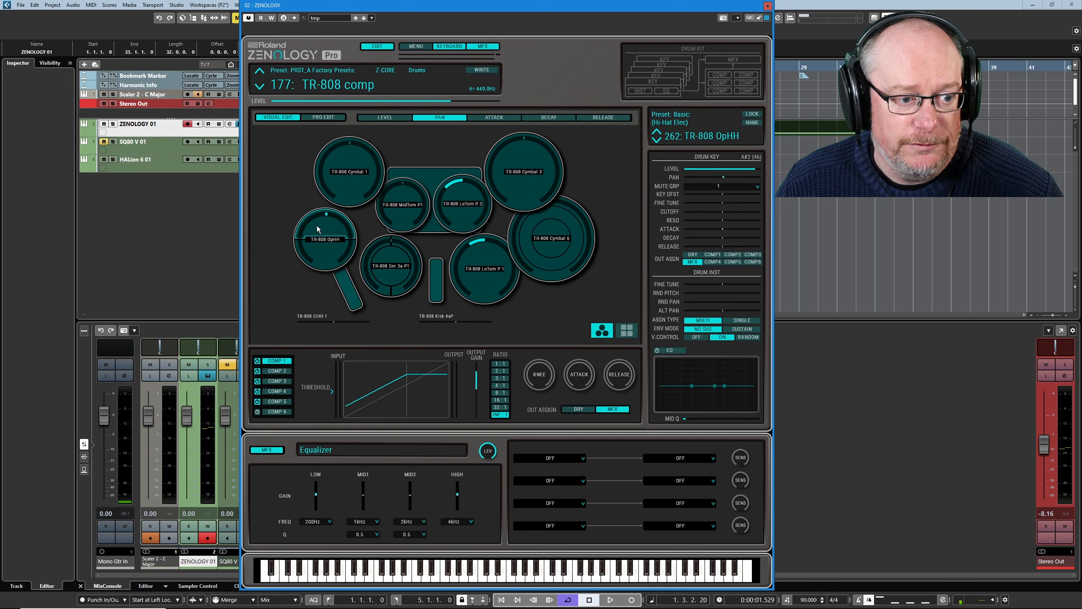
# Audition TR-808 OpHH, try a higher attack and a lower release on it, and reset both to default
pyautogui.click(337, 229)
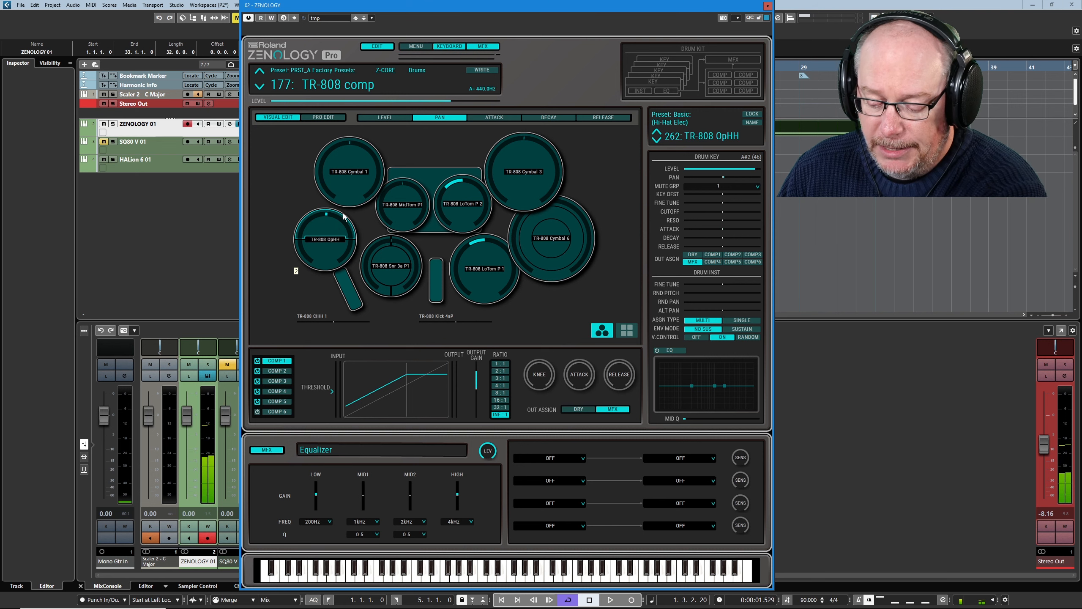
pyautogui.click(344, 215)
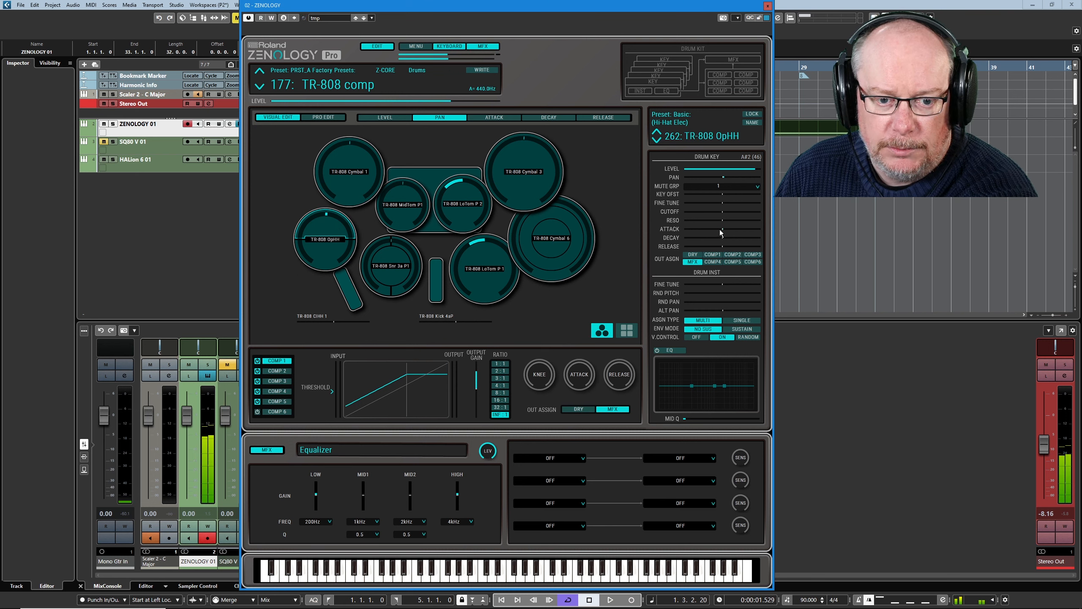
pyautogui.moveTo(722, 231)
pyautogui.mouseDown()
pyautogui.moveTo(753, 232)
pyautogui.moveTo(734, 235)
pyautogui.mouseUp()
pyautogui.doubleClick(734, 232)
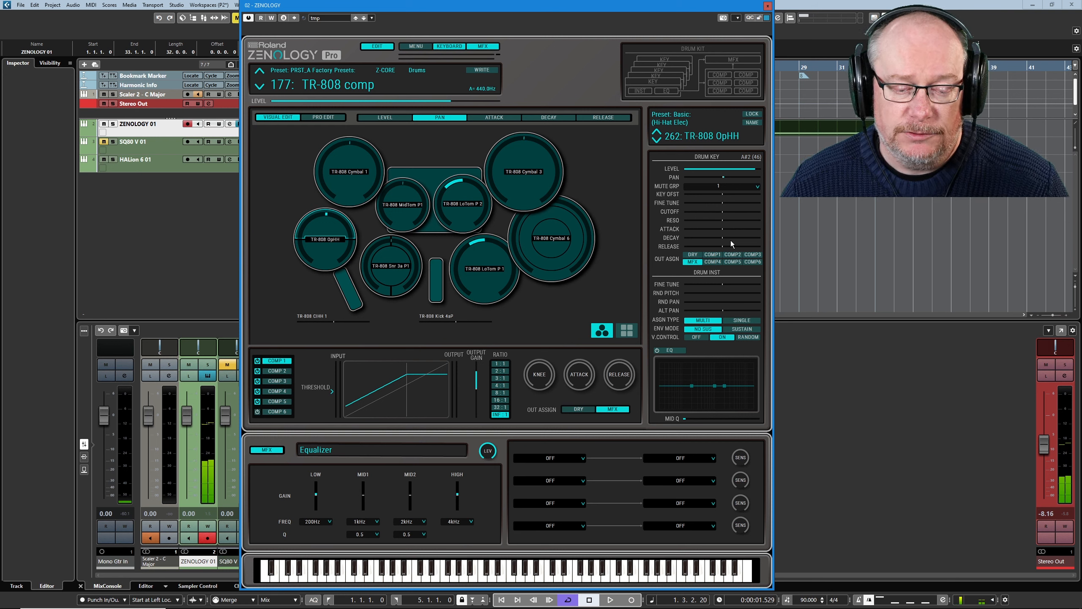
pyautogui.moveTo(722, 246); pyautogui.dragTo(573, 252)
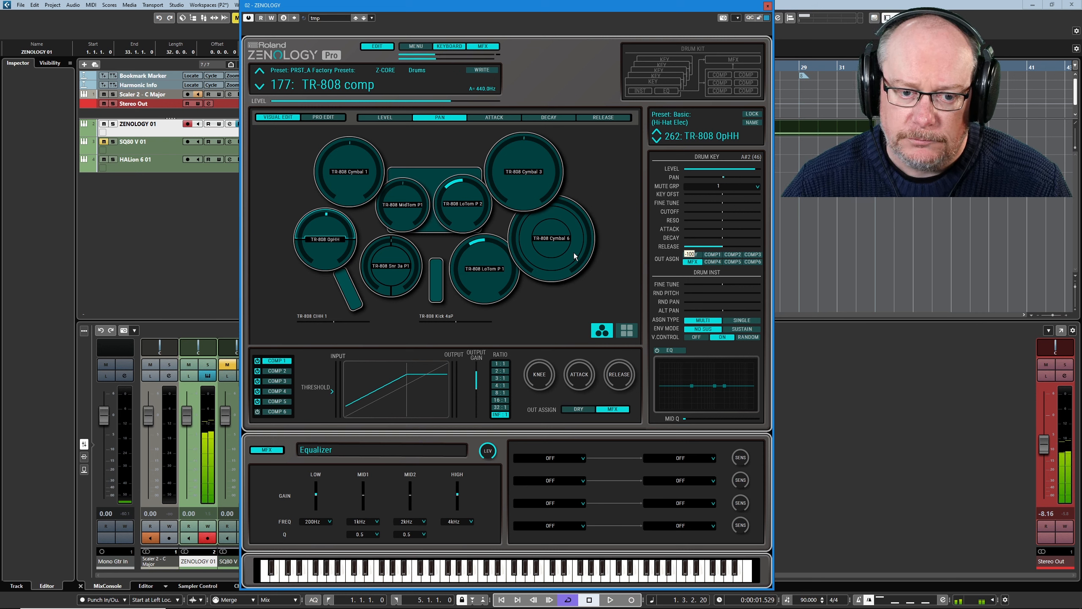
pyautogui.doubleClick(696, 246)
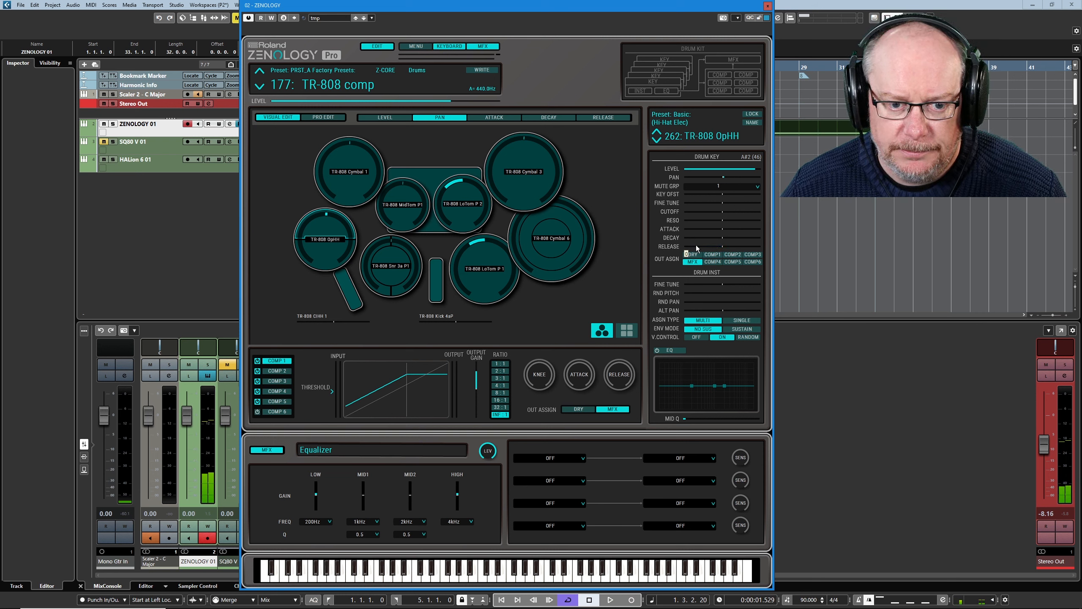
# Choose MFX as the TR-808 OpHH output and display the COMP 5 settings used by TR-808 Snr 3a P
pyautogui.click(693, 261)
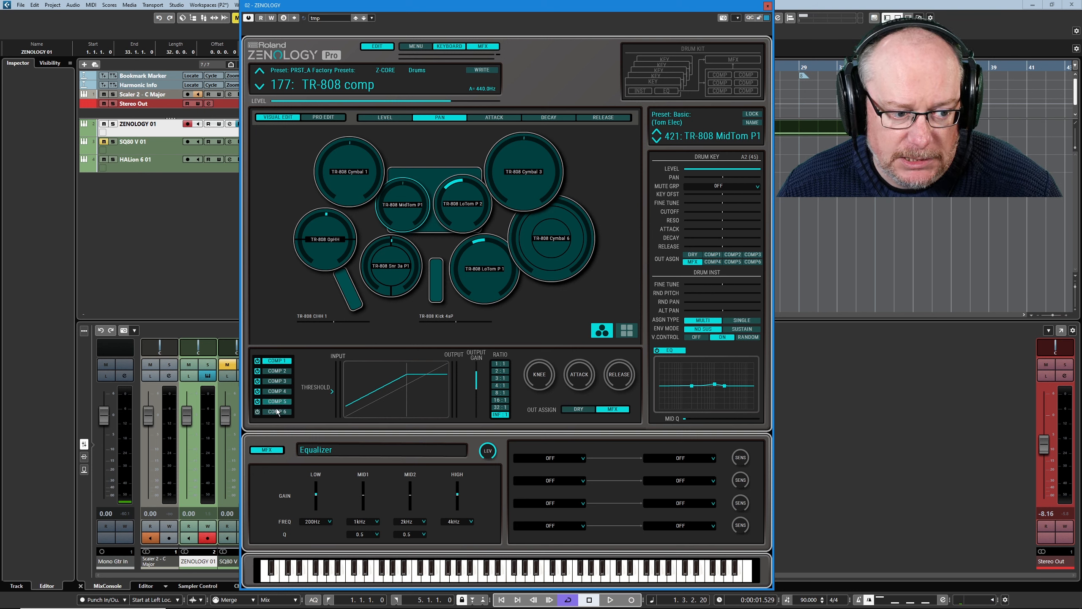
pyautogui.click(387, 284)
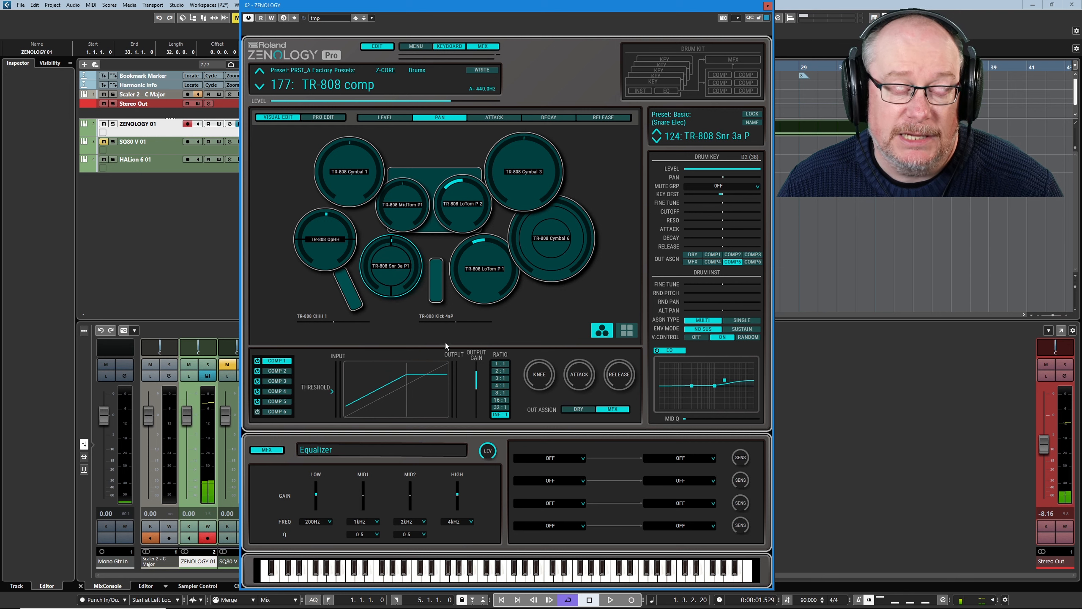
pyautogui.click(276, 401)
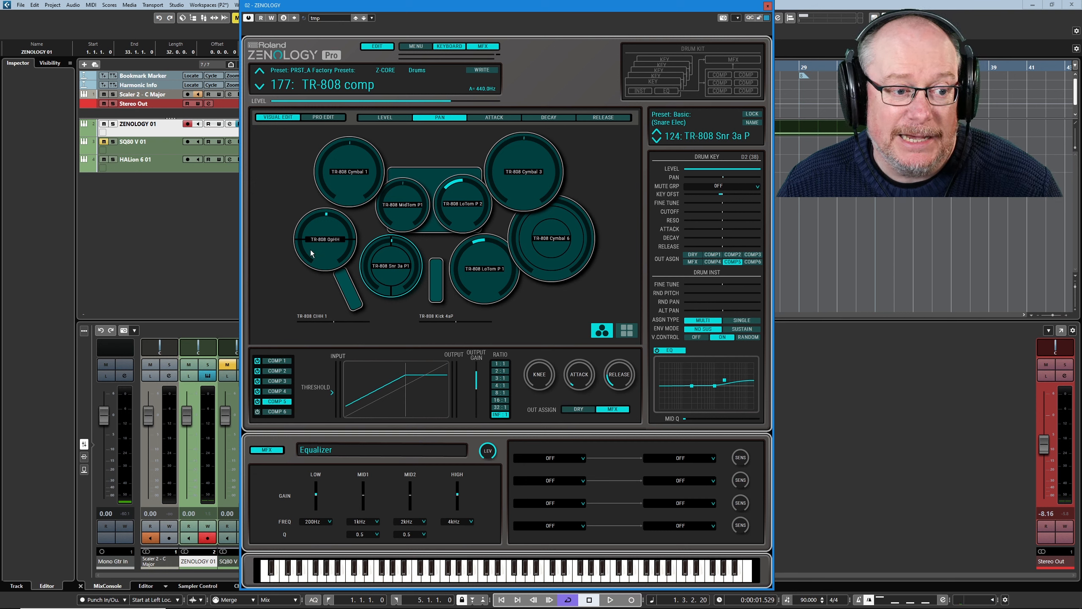
# Check the output assignments of TR-808 OpHH, TR-808 LoTom P 1 and TR-808 Cymbal 4
pyautogui.click(322, 244)
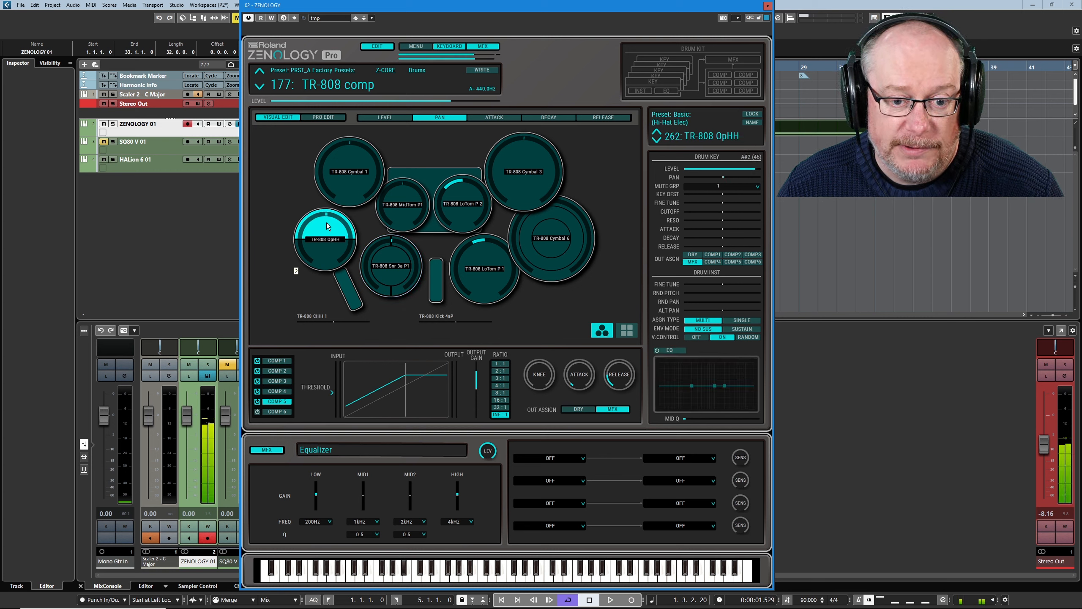
pyautogui.click(475, 273)
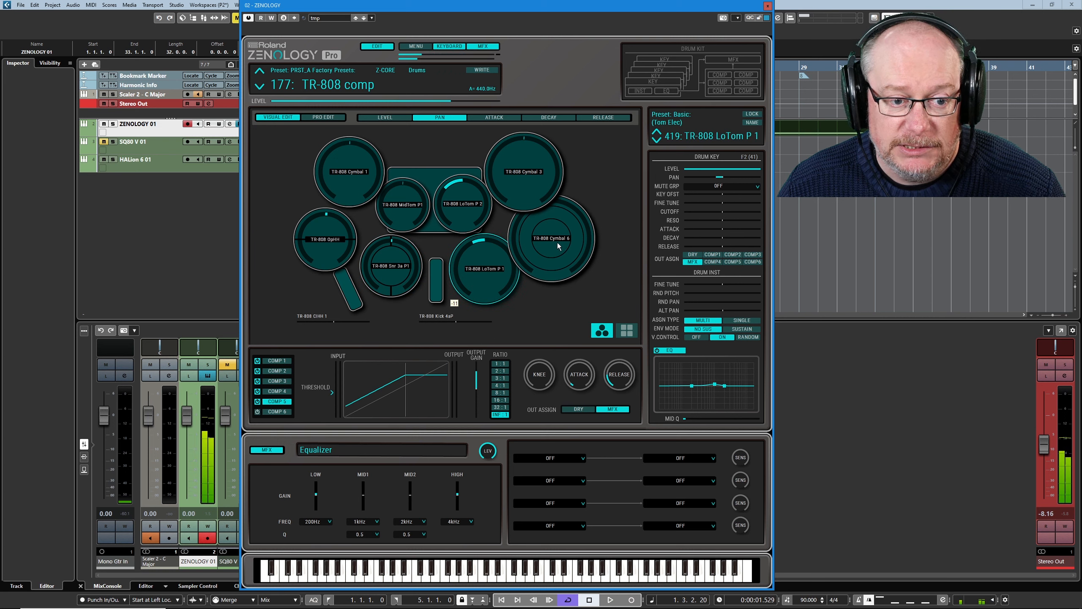
pyautogui.click(550, 263)
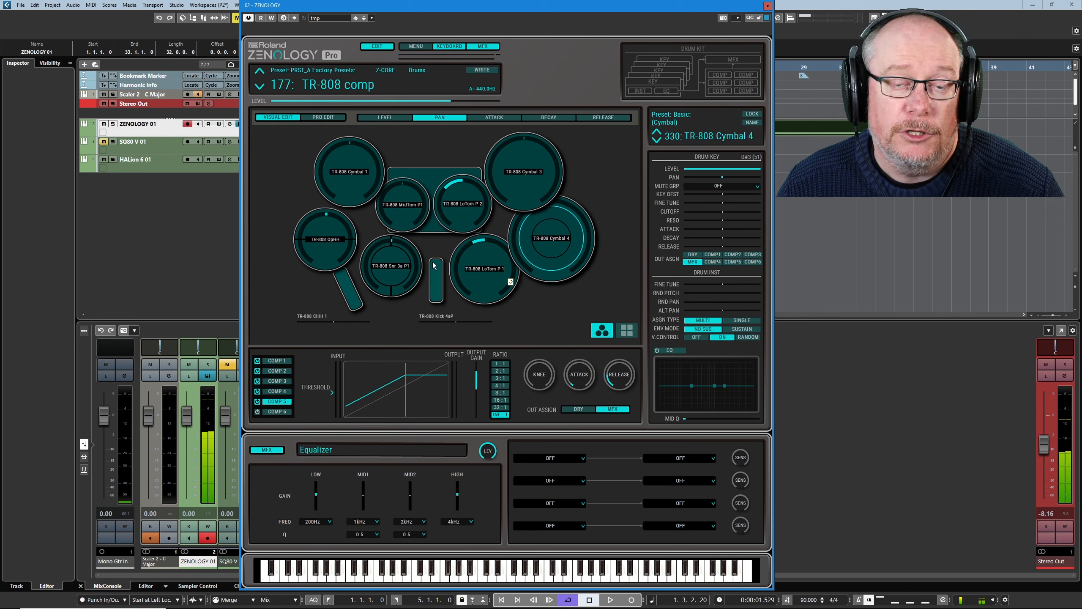
# Audition TR-808 Snr 3a P and reshape the COMP 5 curve with a lower threshold and higher output gain
pyautogui.click(394, 269)
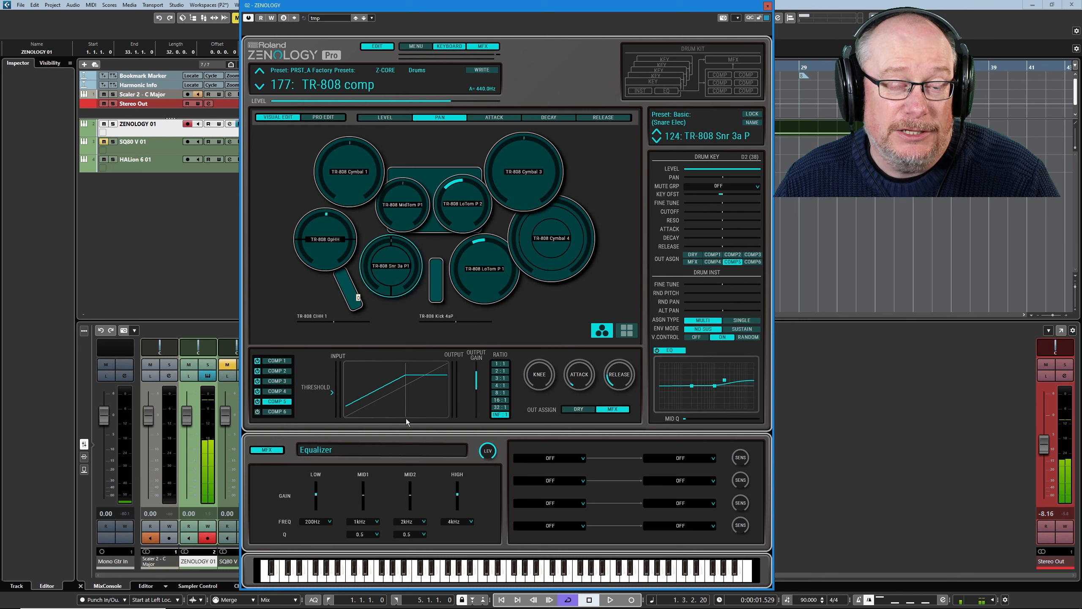
pyautogui.moveTo(405, 409)
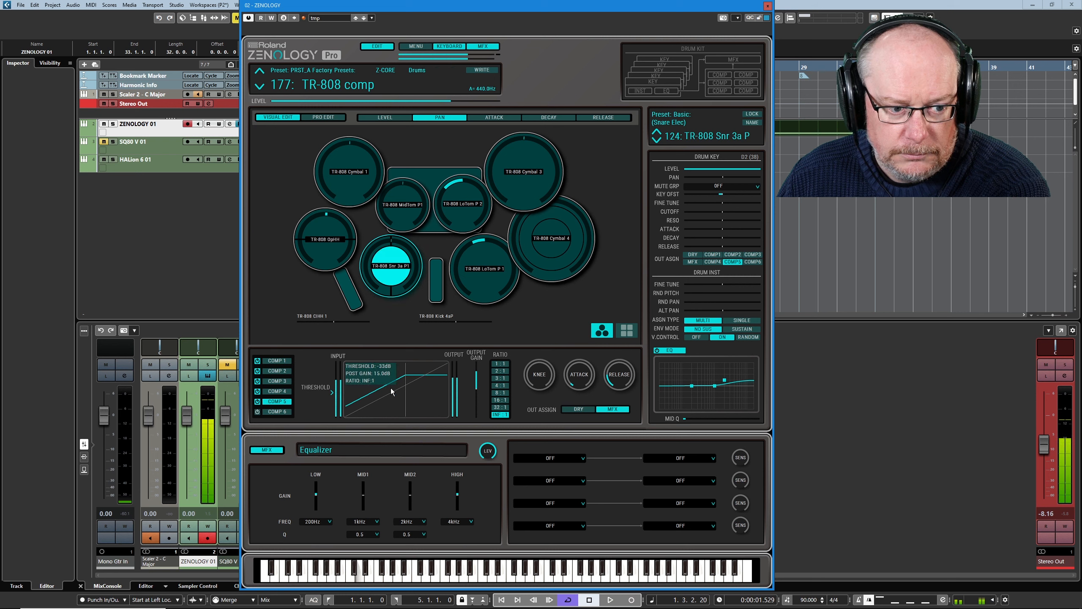
pyautogui.moveTo(391, 388); pyautogui.dragTo(363, 397)
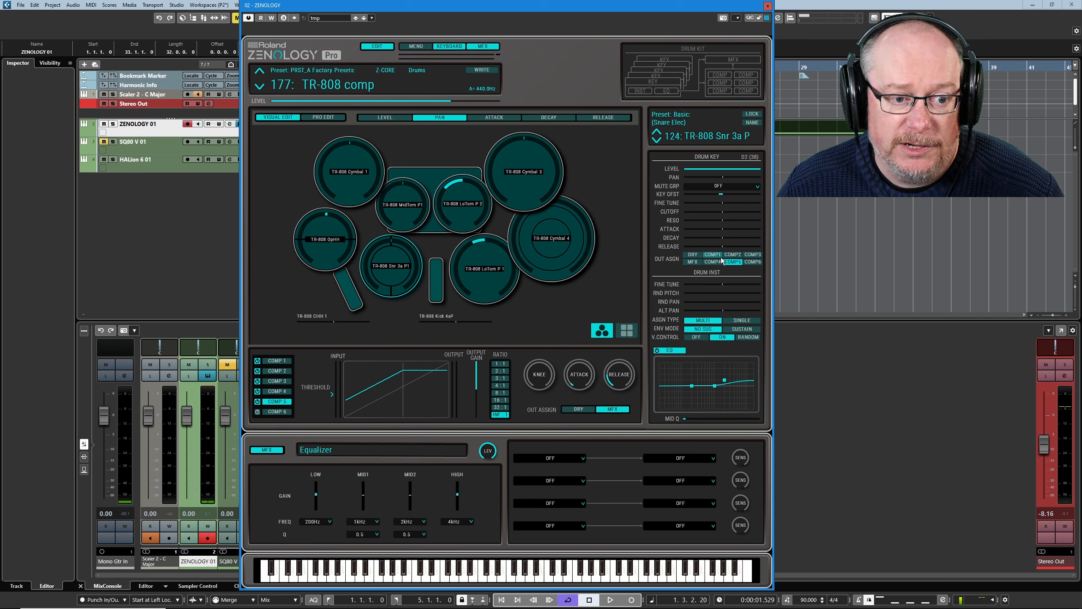
# Check the output routing of TR-808 Cymbal 5 and set the output assignment of TR-808 LoTom P 2 to DRY
pyautogui.click(576, 238)
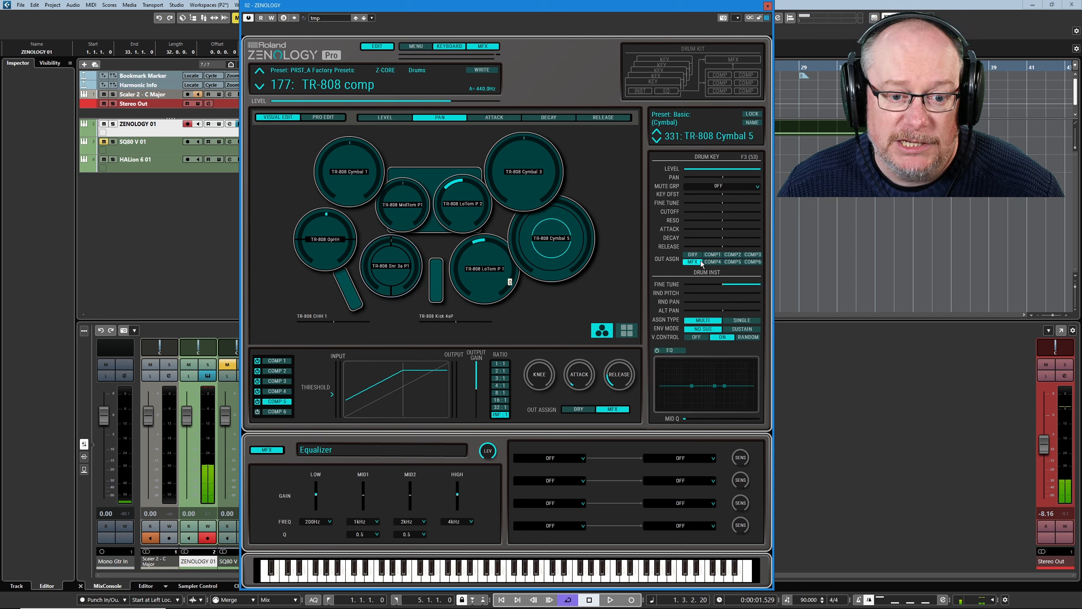
pyautogui.click(464, 204)
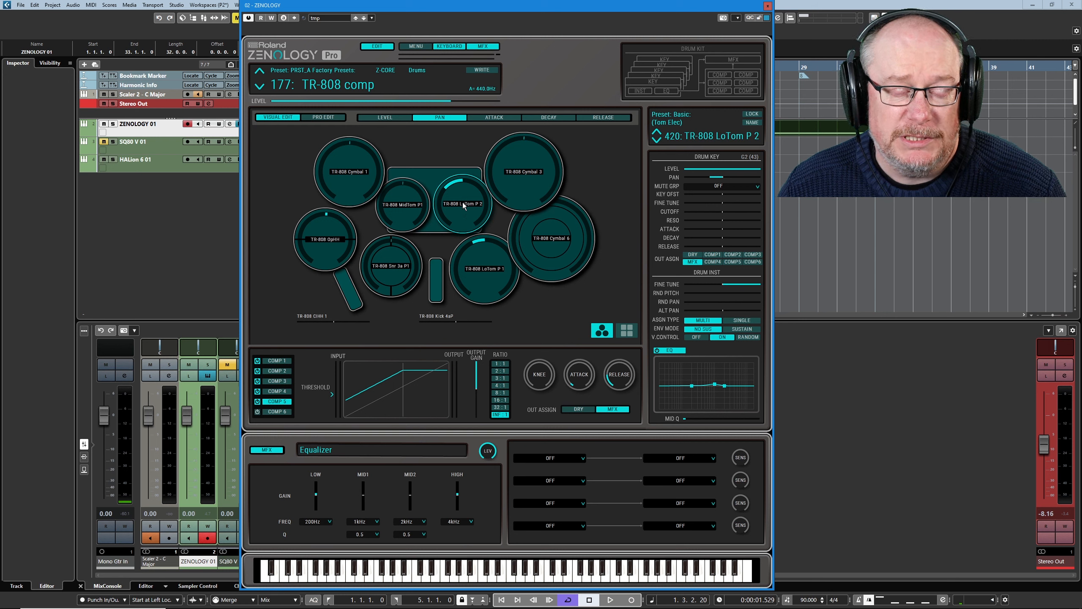
pyautogui.click(695, 254)
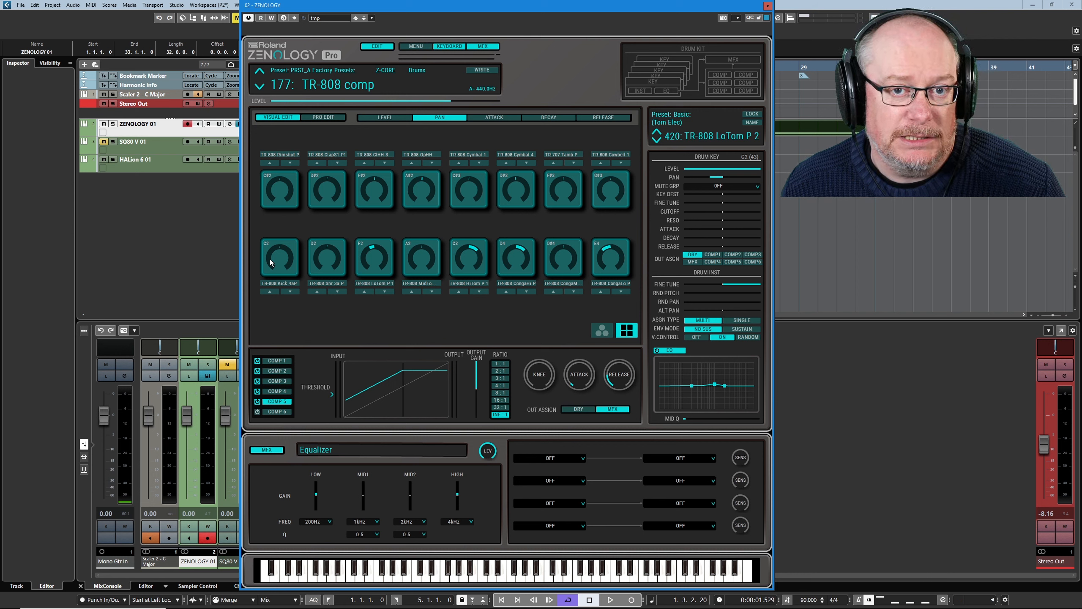
# Audition the TR-808 Kick 4aP pad in the pad grid, then open and close its drum instrument browser
pyautogui.click(269, 259)
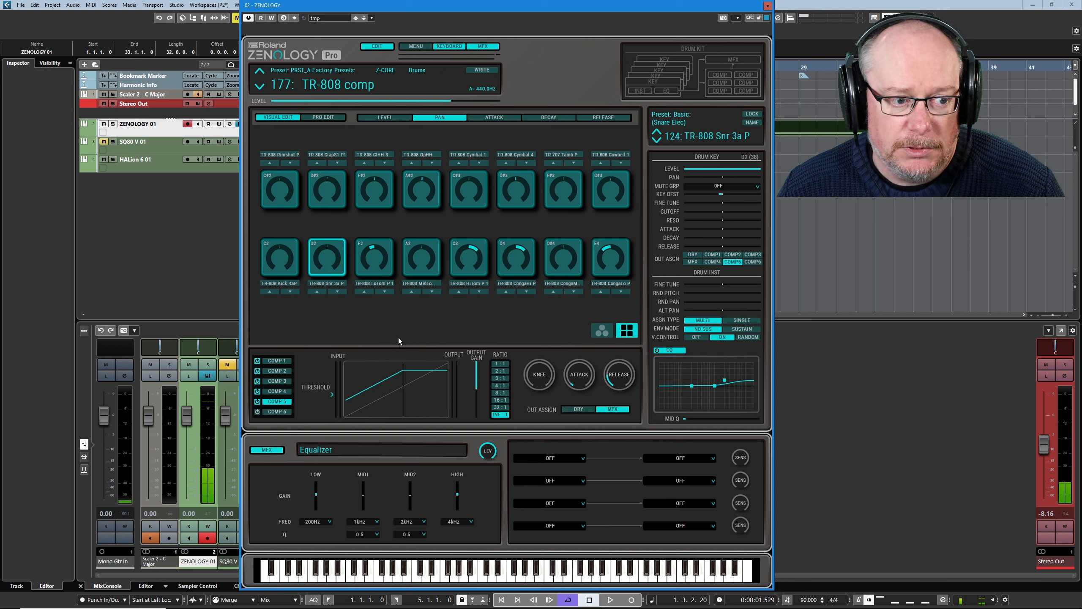
pyautogui.click(279, 259)
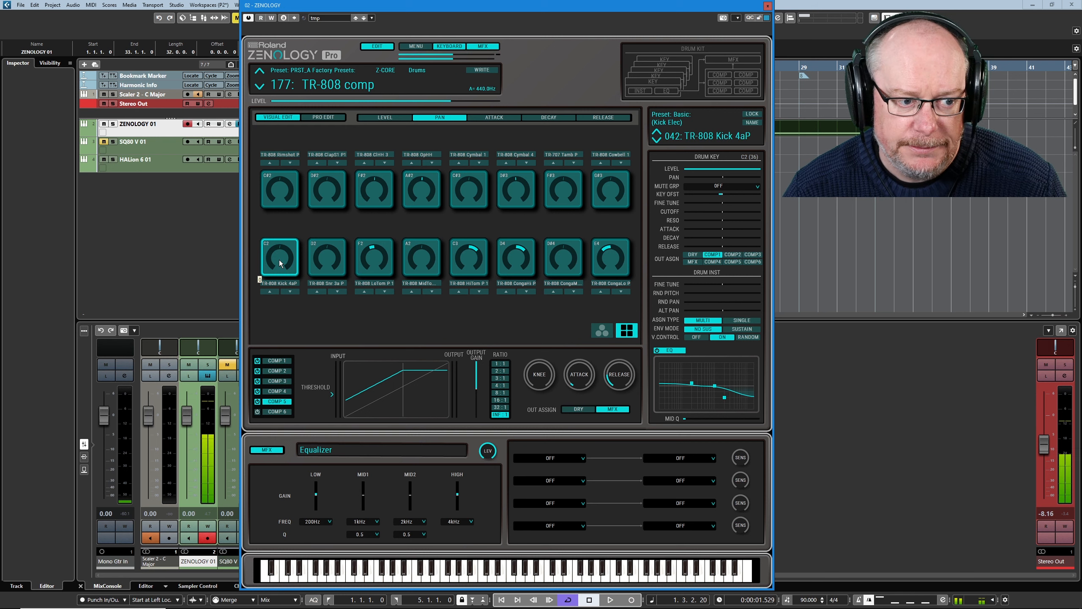
pyautogui.click(281, 283)
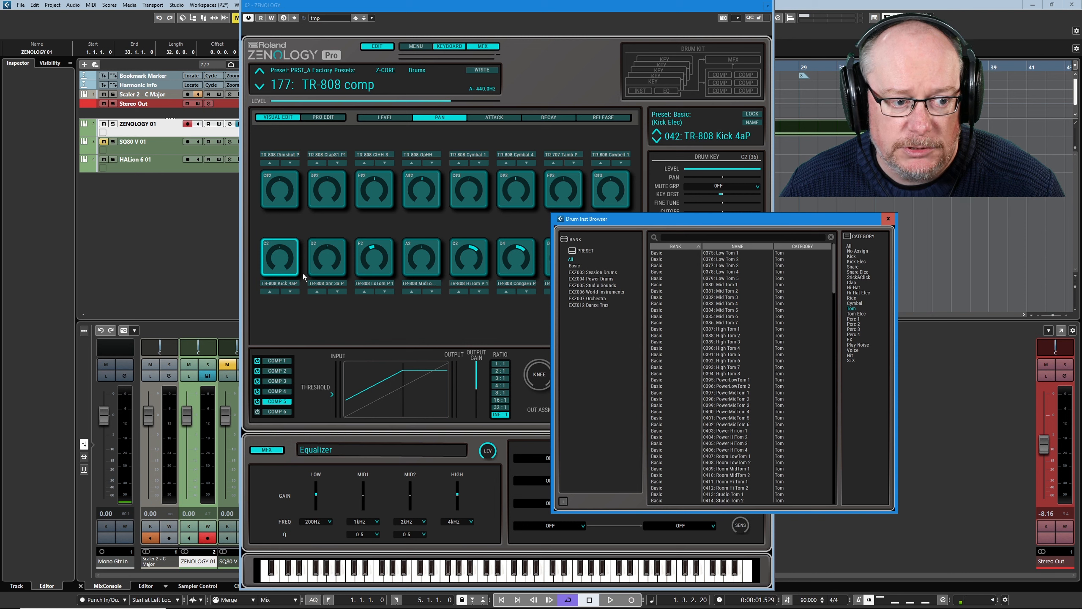
pyautogui.click(888, 220)
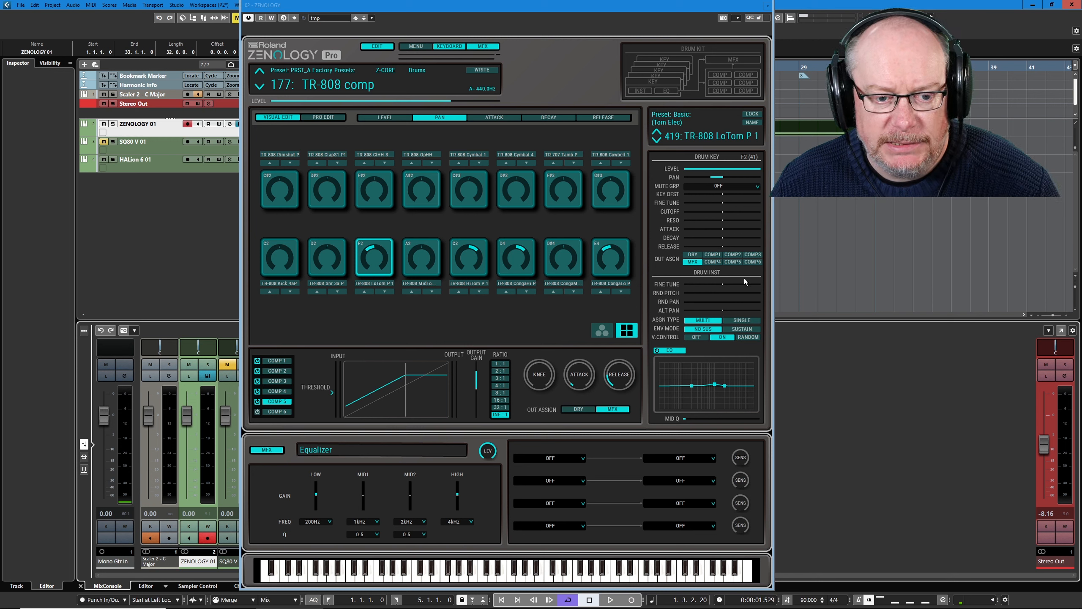
# Add a small random pitch amount and a moderate random pan amount to TR-808 LoTom P 1
pyautogui.moveTo(681, 293); pyautogui.dragTo(718, 295)
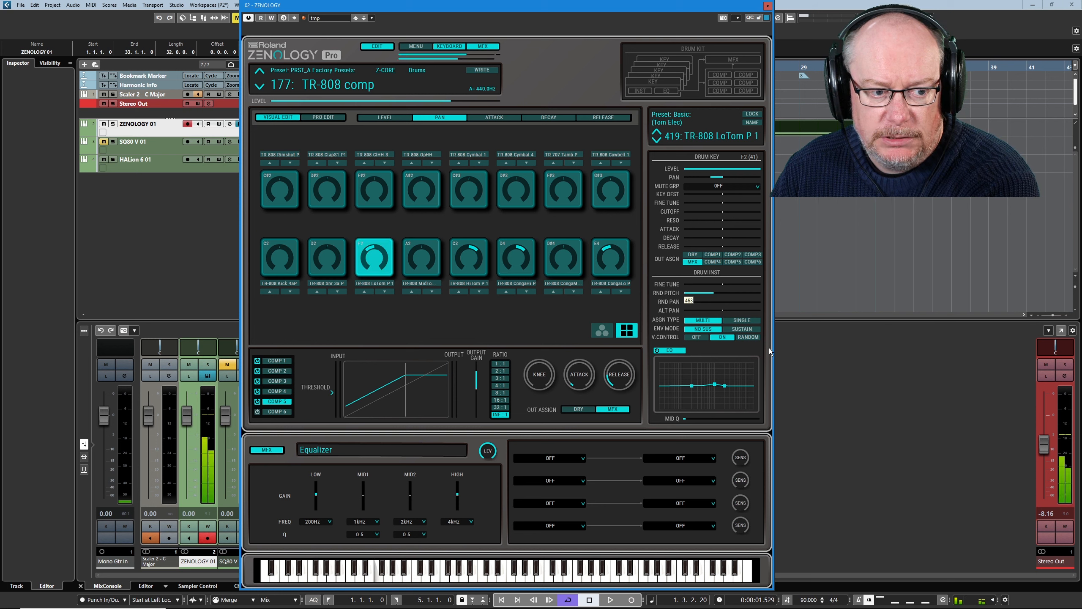
pyautogui.moveTo(710, 291)
pyautogui.mouseDown()
pyautogui.moveTo(690, 297)
pyautogui.moveTo(714, 303)
pyautogui.mouseUp()
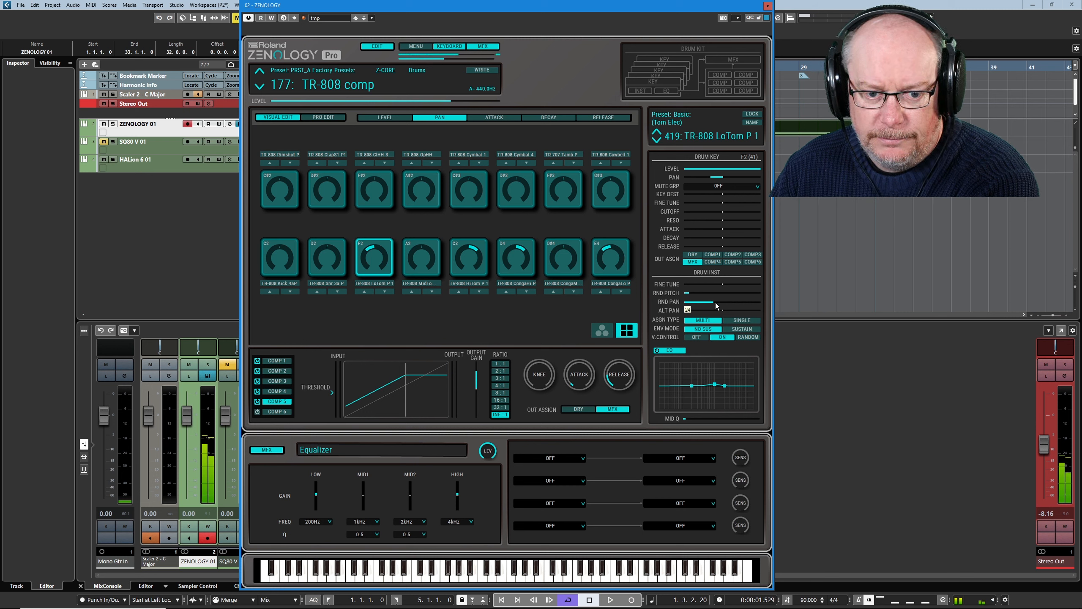
# Reset the random pan of TR-808 LoTom P 1 to 0 and try a positive alternate pan amount
pyautogui.moveTo(712, 303); pyautogui.dragTo(654, 311)
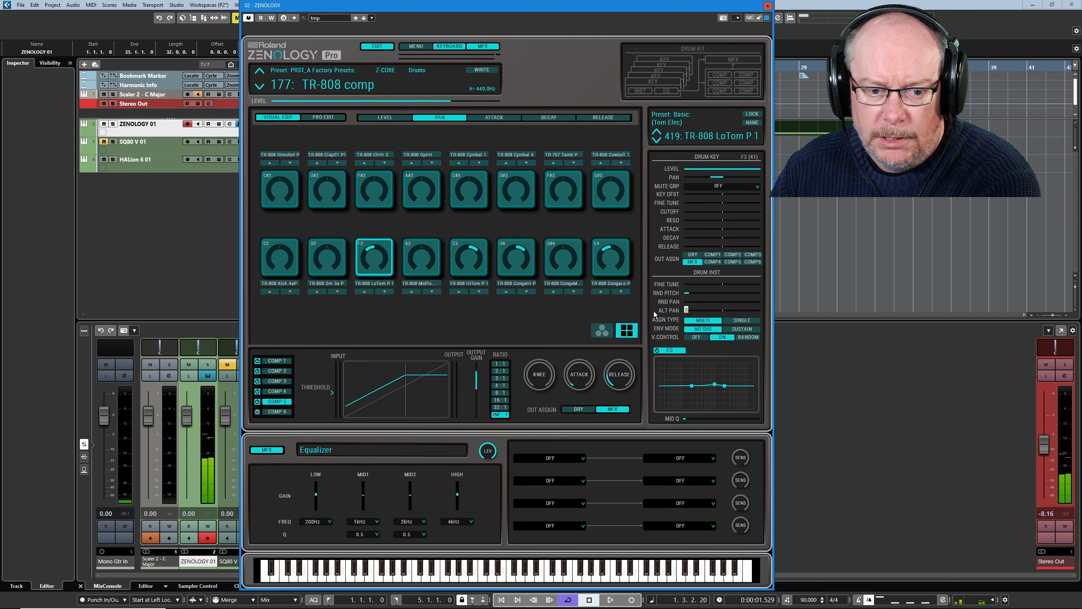
pyautogui.moveTo(723, 311); pyautogui.dragTo(749, 310)
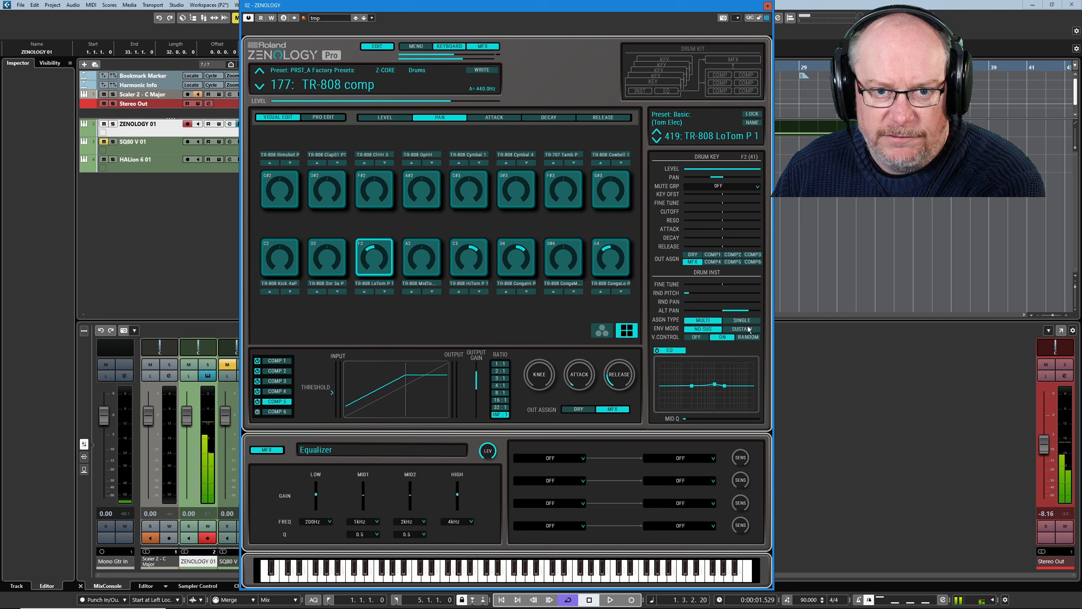
pyautogui.moveTo(737, 361)
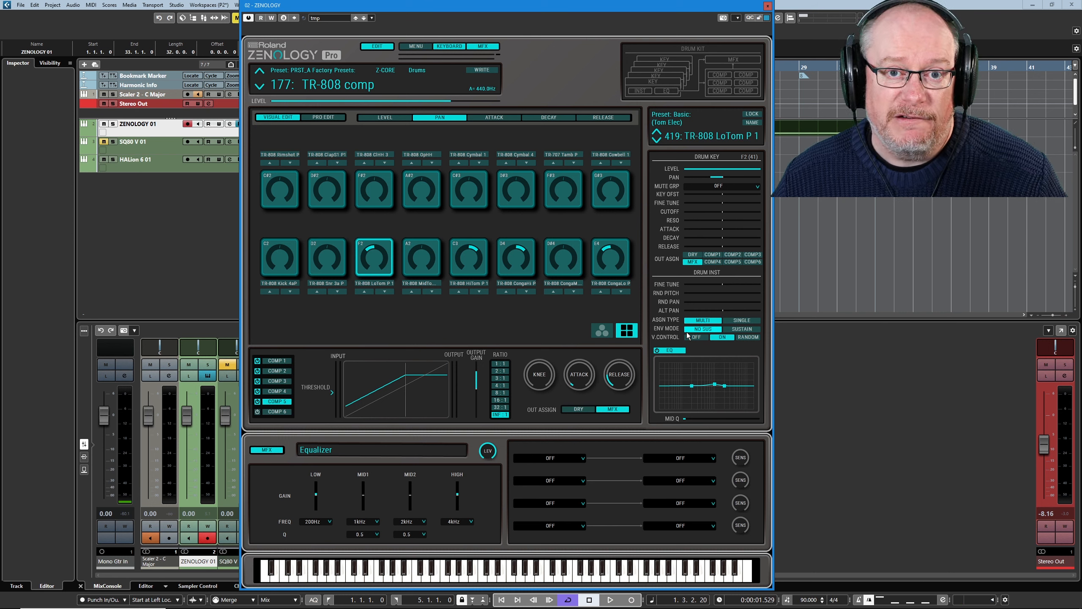
# Replace TR-808 LoTom P 1 on pad F2 with ZaghrutaLoop from EXZ006 World Instruments and set its envelope mode to NO SUS
pyautogui.click(377, 284)
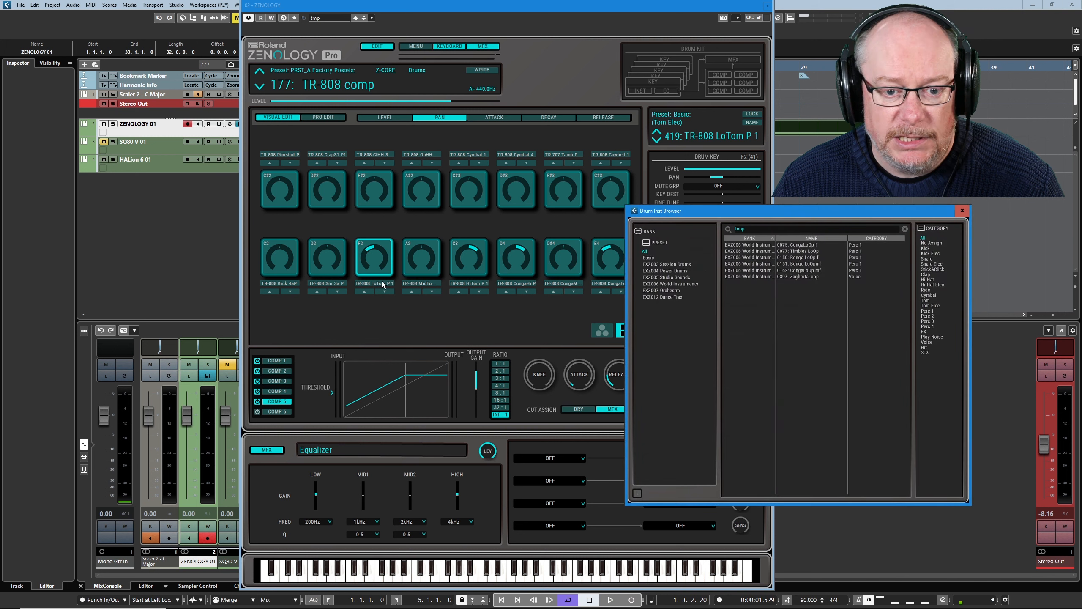
pyautogui.click(744, 277)
pyautogui.click(962, 212)
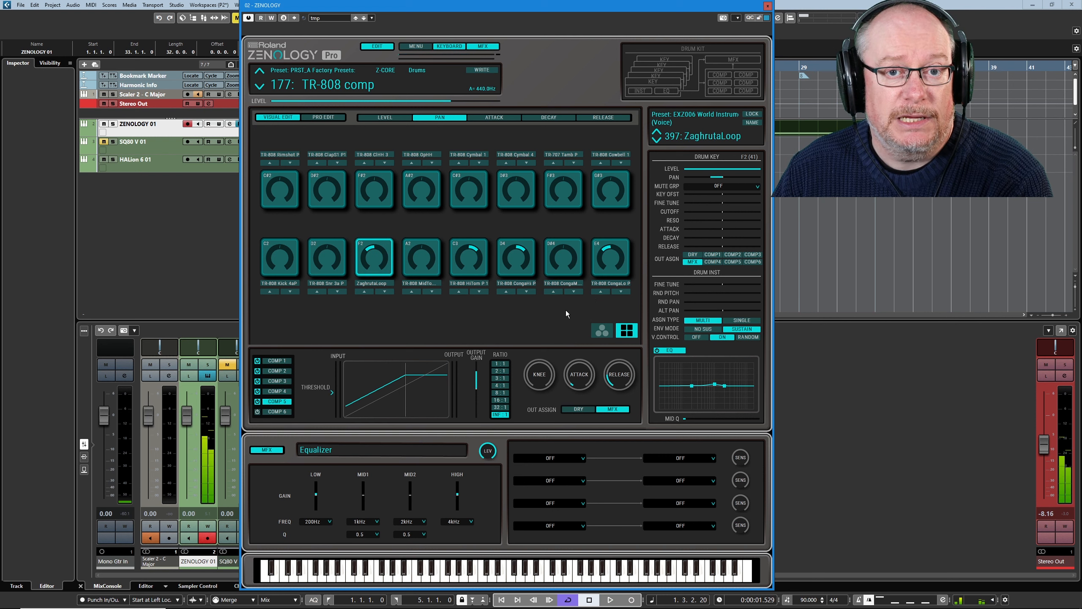
pyautogui.click(699, 329)
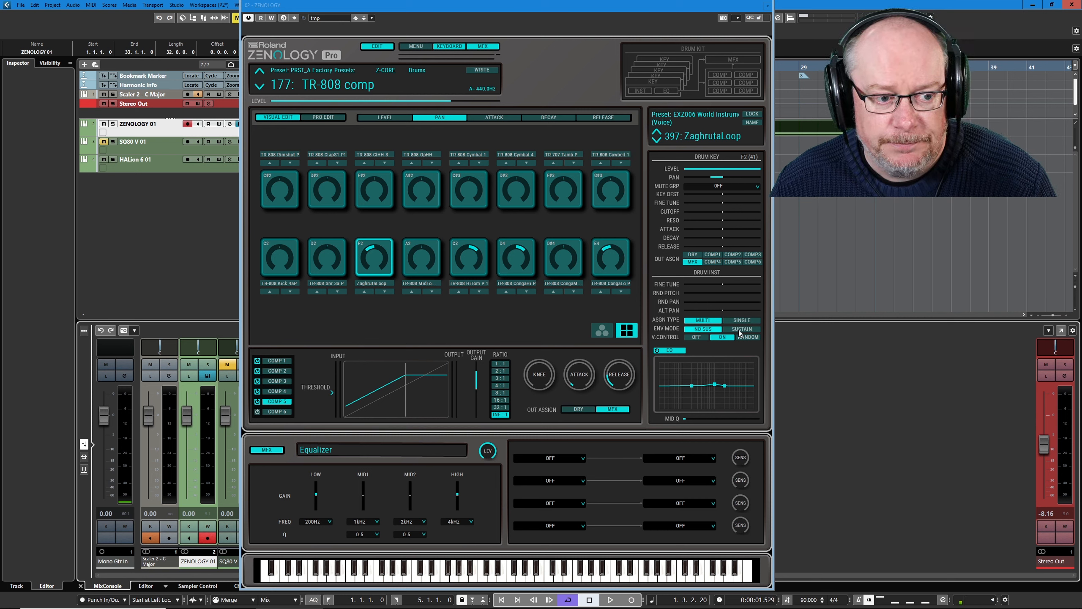
# Reshape the EQ curves of TR-808 MidTom P1 and HiTom P 1, giving HiTom a low cut, mid boost and high boost at about 5870 Hz
pyautogui.click(435, 263)
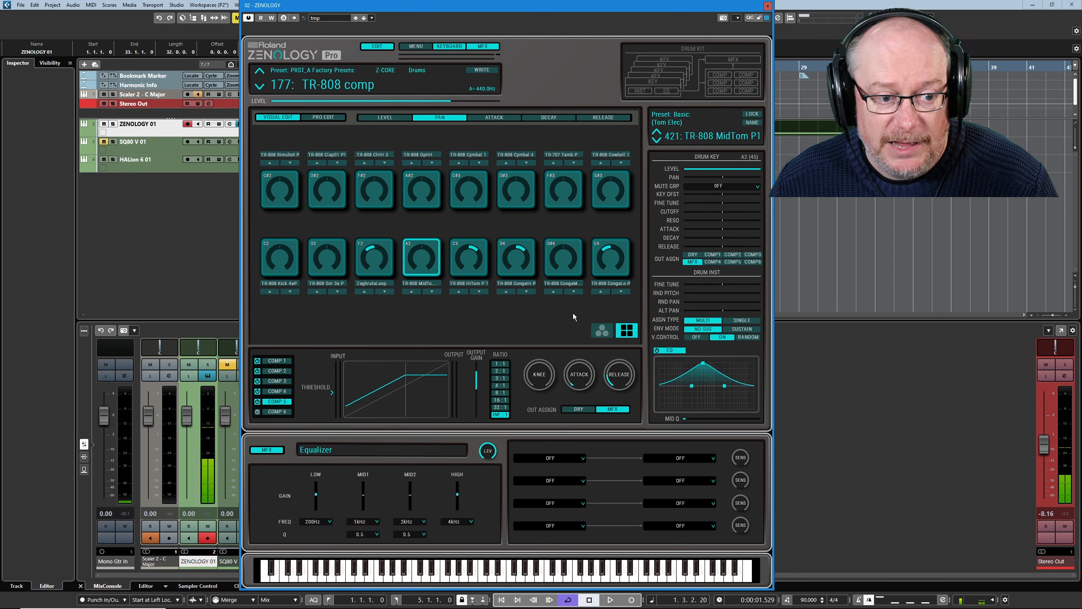
pyautogui.moveTo(703, 363); pyautogui.dragTo(692, 393)
pyautogui.click(455, 269)
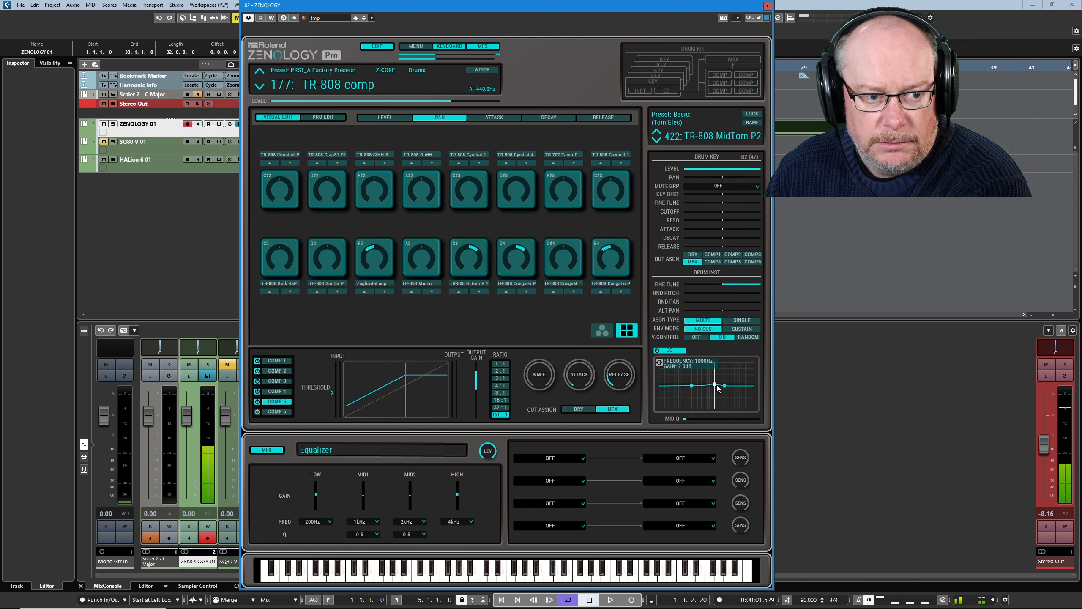
pyautogui.click(479, 266)
pyautogui.moveTo(702, 367)
pyautogui.mouseDown()
pyautogui.moveTo(713, 386)
pyautogui.moveTo(689, 369)
pyautogui.mouseUp()
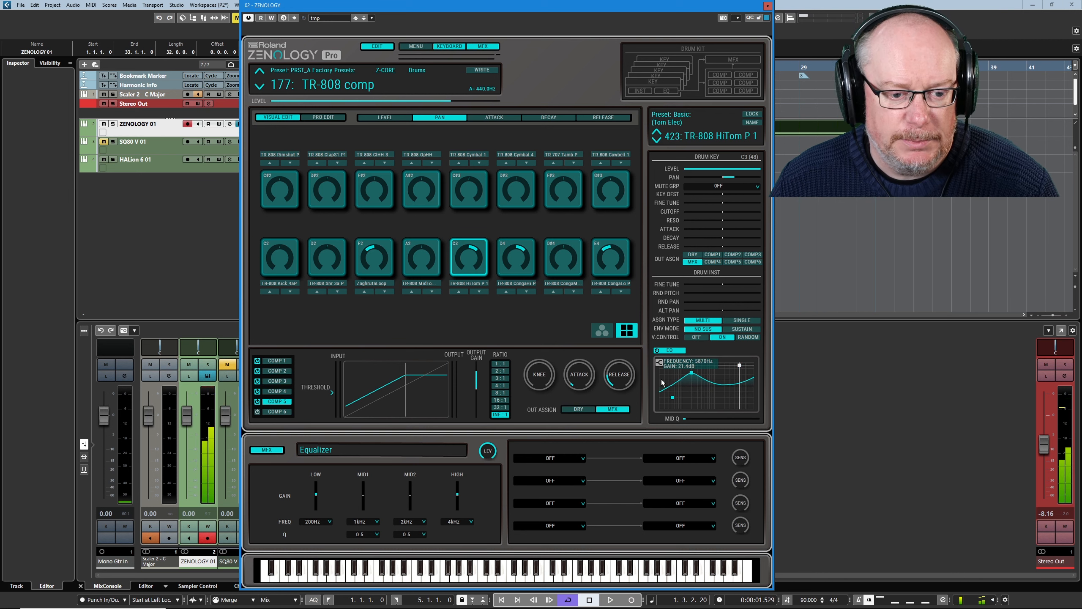
# Switch back to the drum kit picture view and turn on the instrument lock with TR-808 ClHH 3 selected
pyautogui.click(601, 331)
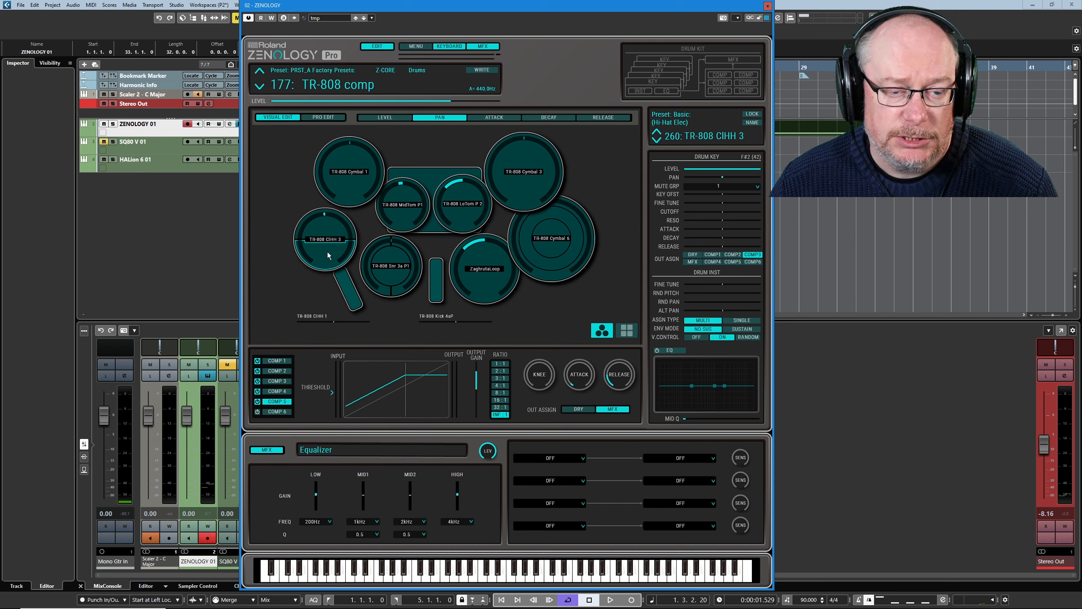
pyautogui.click(757, 115)
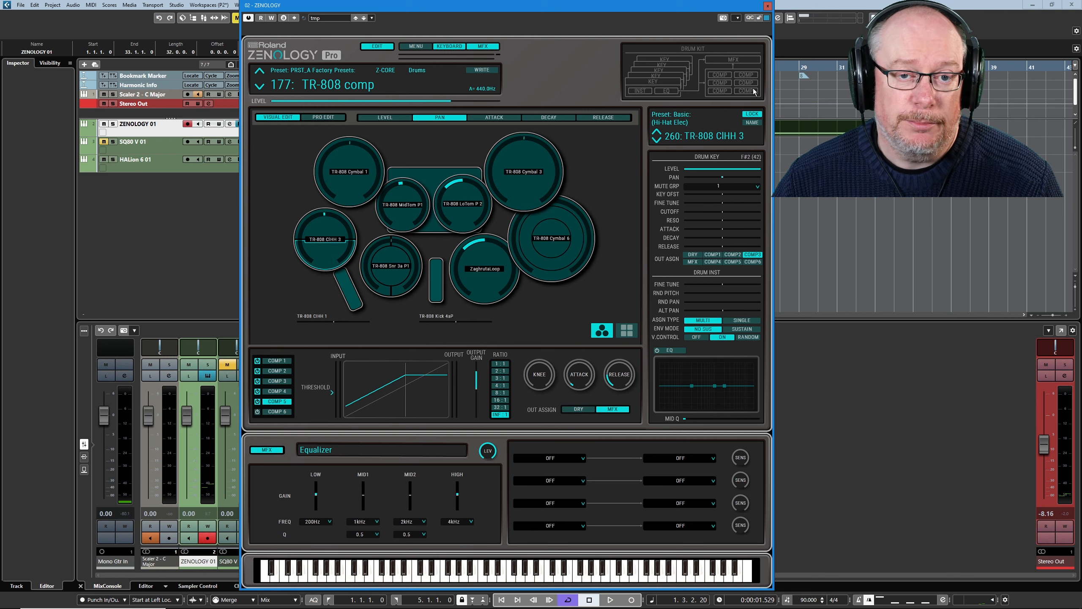